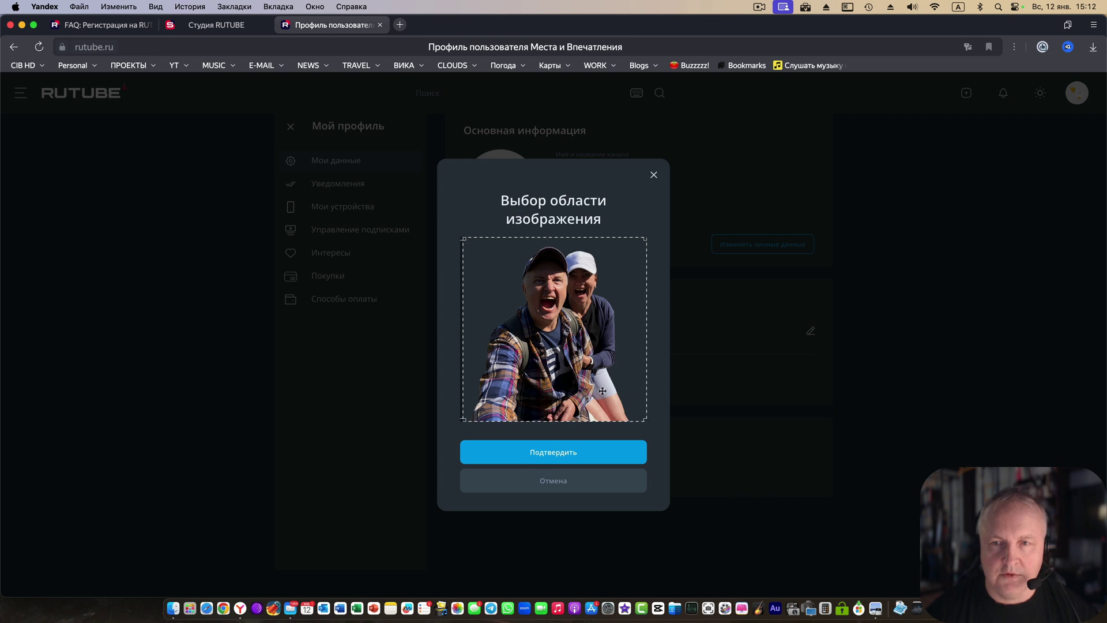
Frame the whole uploaded picture in the crop area and confirm it as the profile avatar.
left_click_drag(637, 421, 640, 420)
left_click(602, 390)
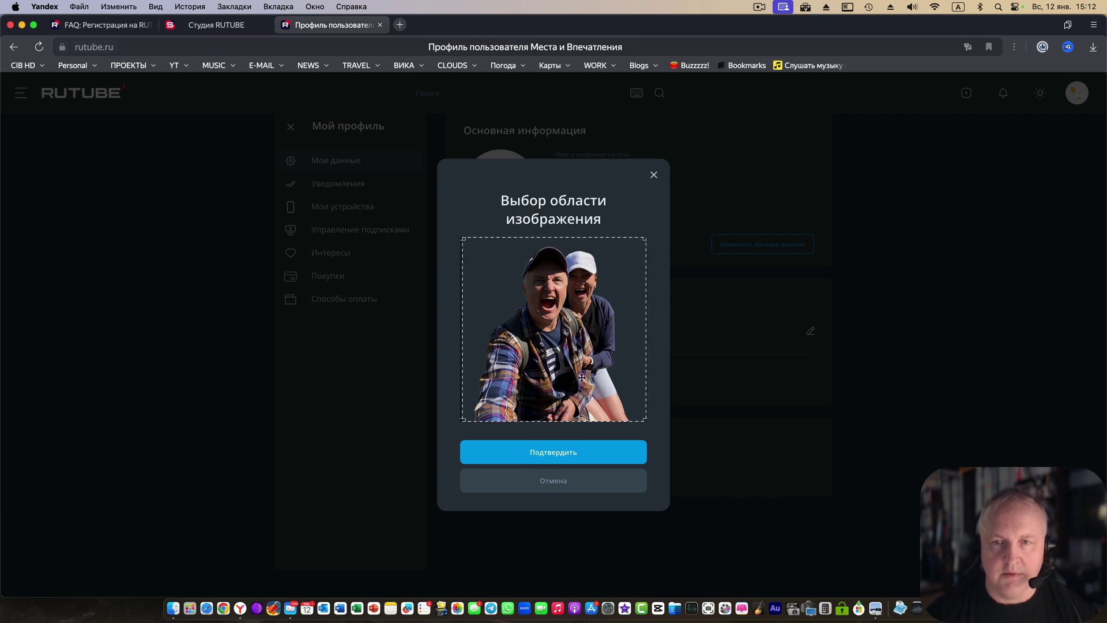
left_click(578, 457)
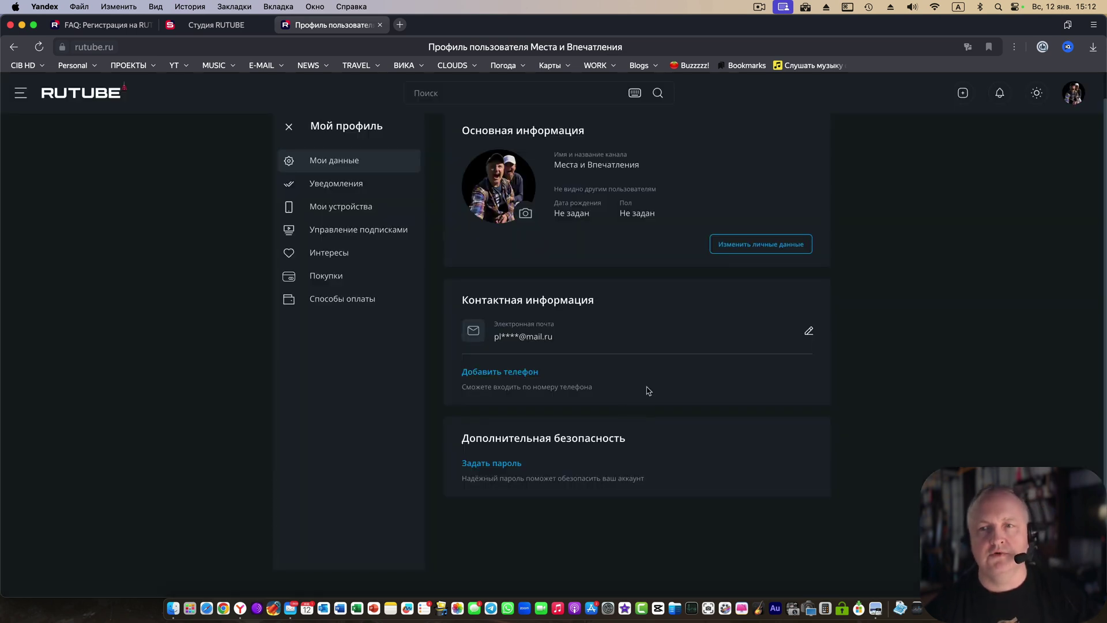
Look through the profile sections from notifications and devices to purchases and payment methods, and return to RUTUBE Studio.
left_click(362, 184)
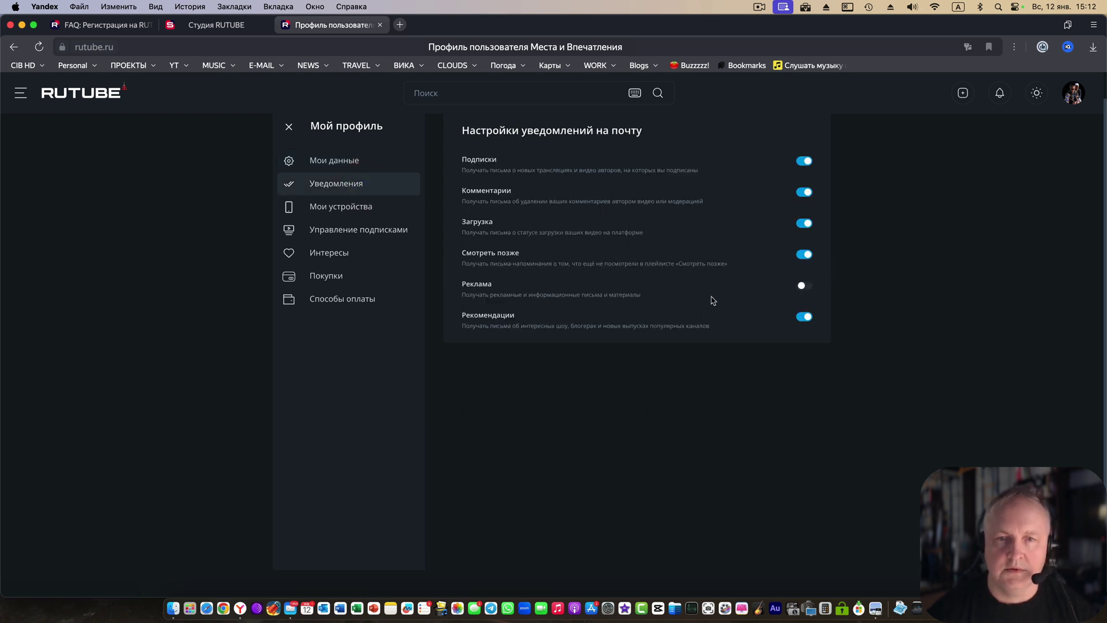
left_click(367, 208)
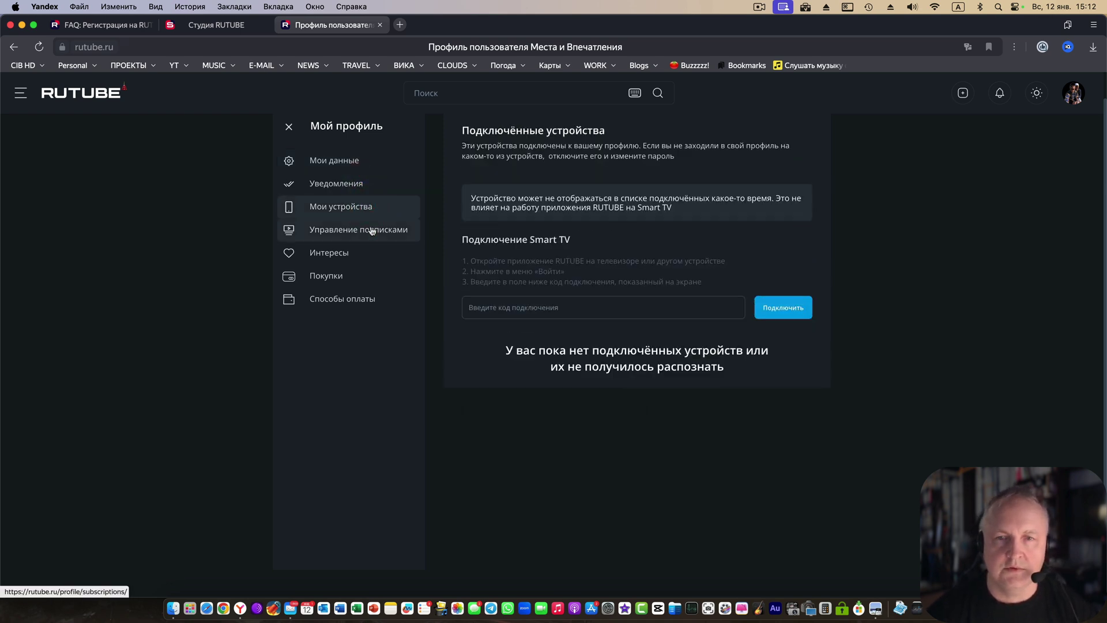
left_click(371, 230)
left_click(364, 252)
left_click(359, 274)
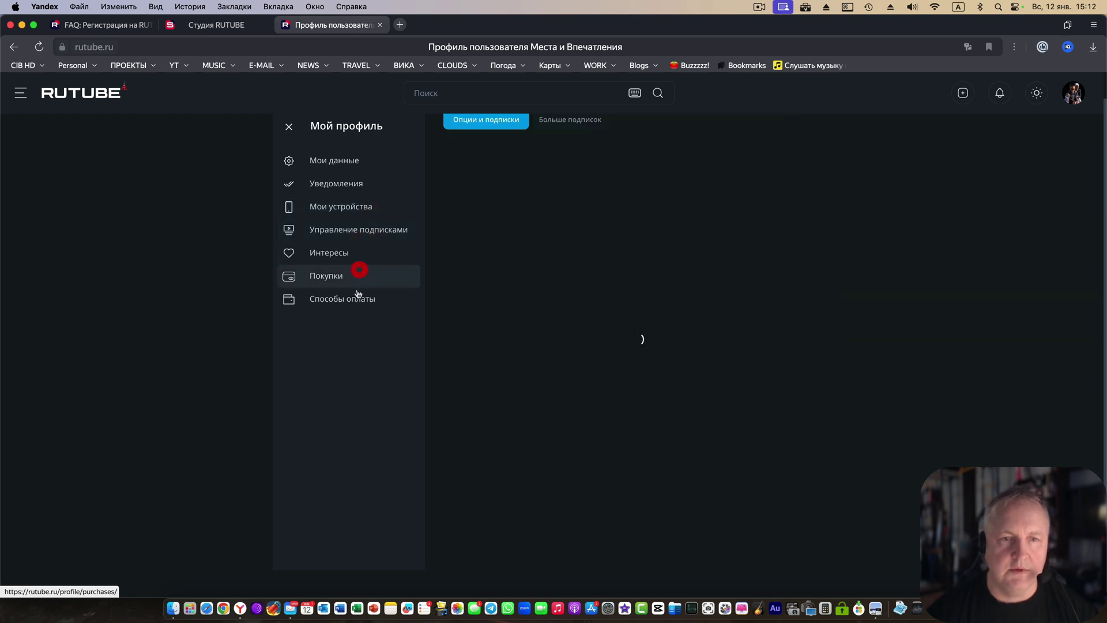
left_click(357, 298)
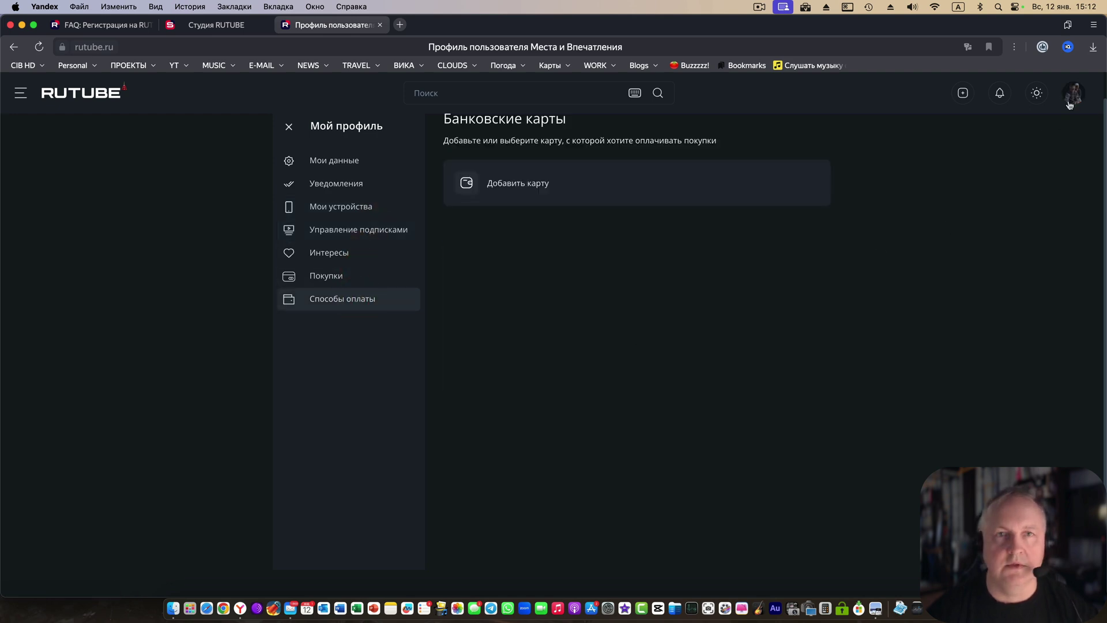
left_click(380, 25)
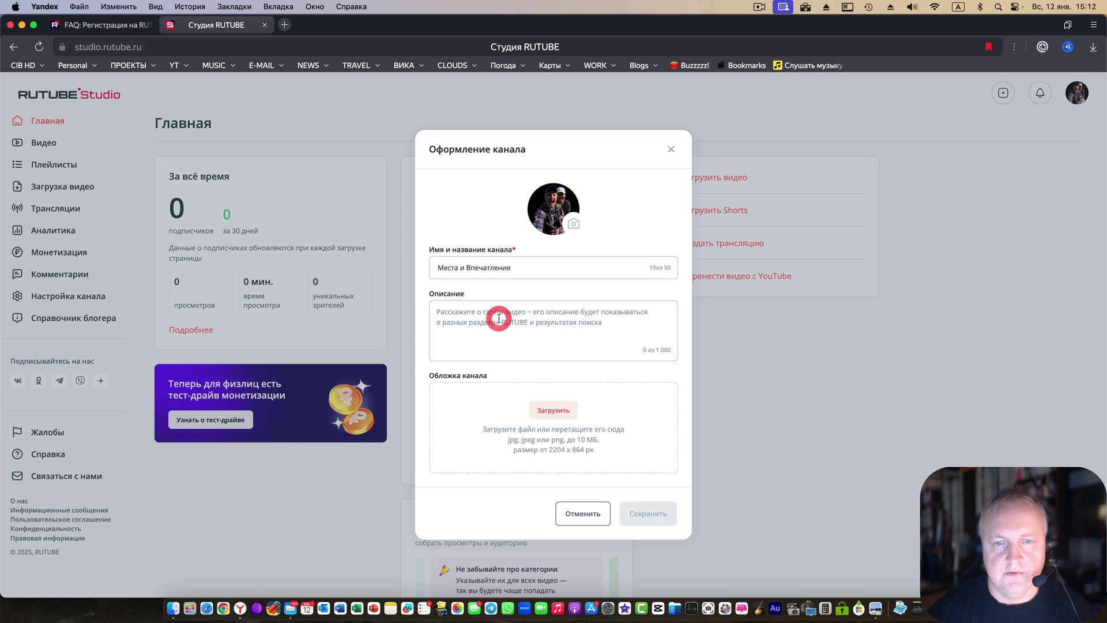
Upload "5 Баннер МиВ.jpg" as the channel cover, keeping the proposed crop area.
left_click(497, 318)
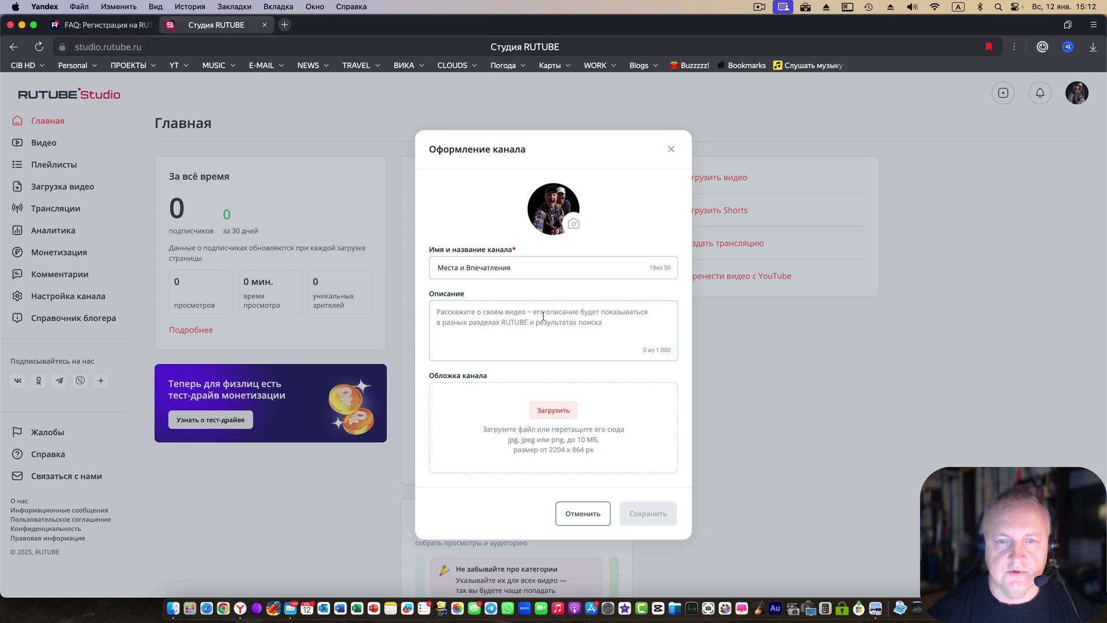
left_click(554, 411)
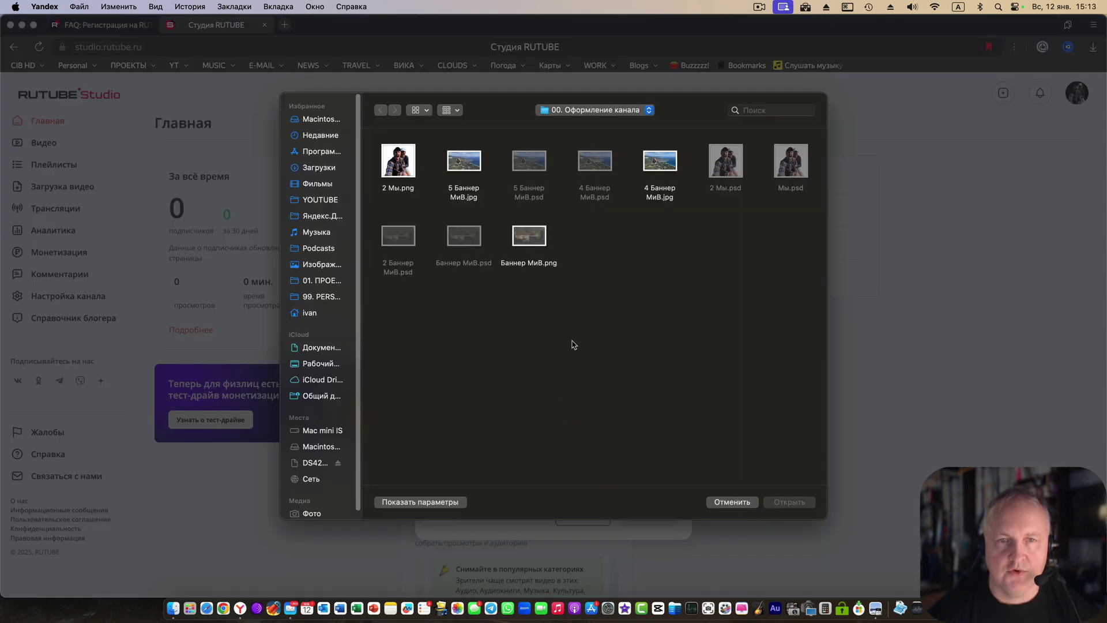
double_click(465, 164)
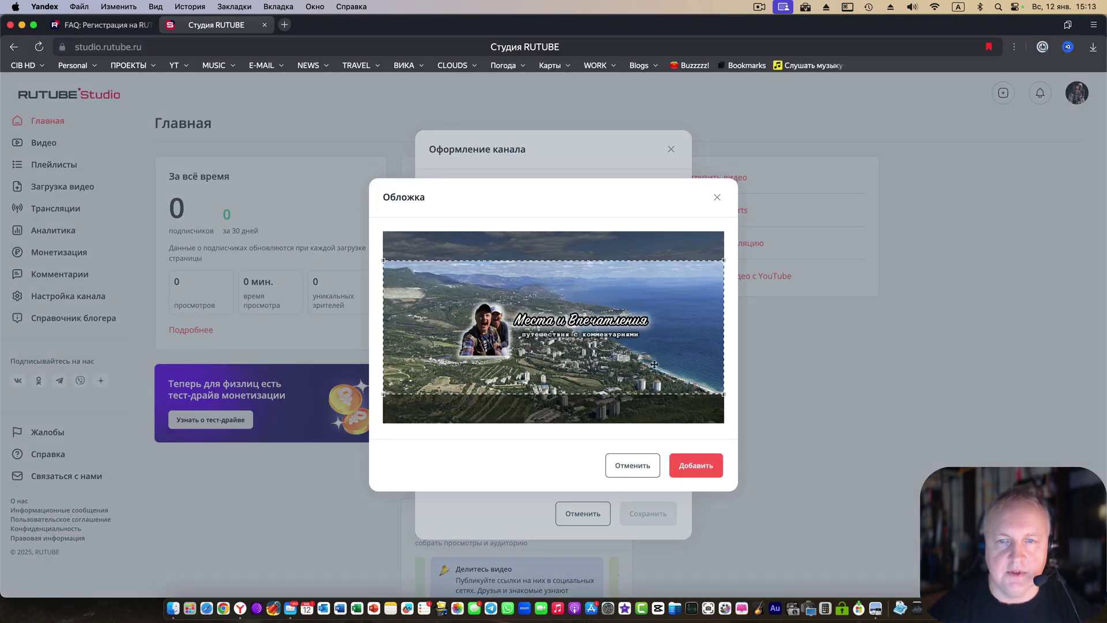
left_click(707, 474)
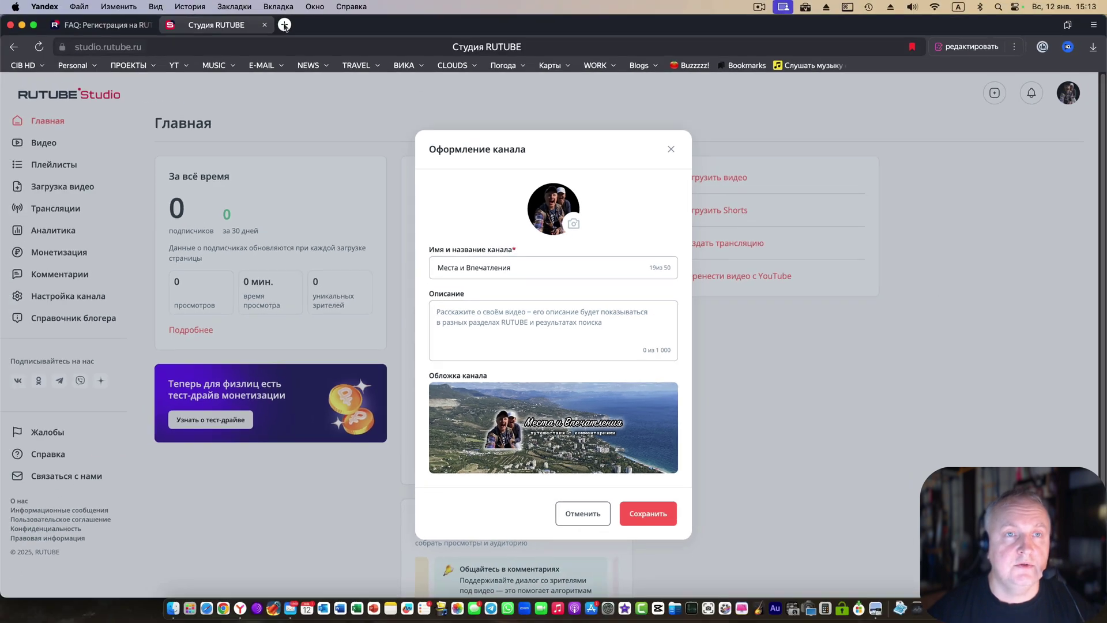
left_click(285, 25)
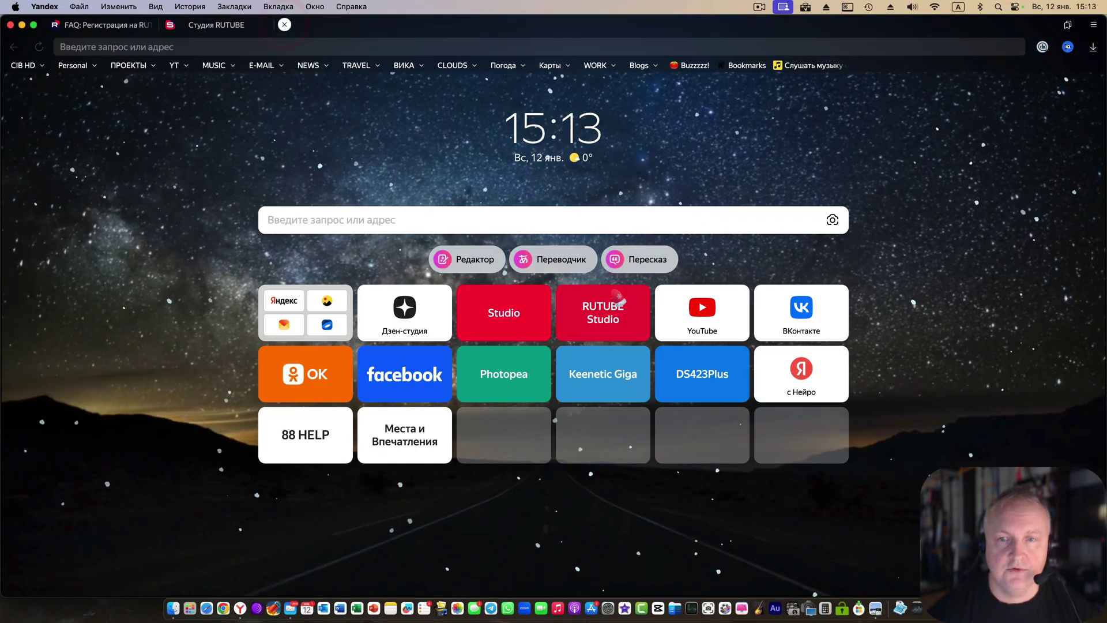
left_click(504, 312)
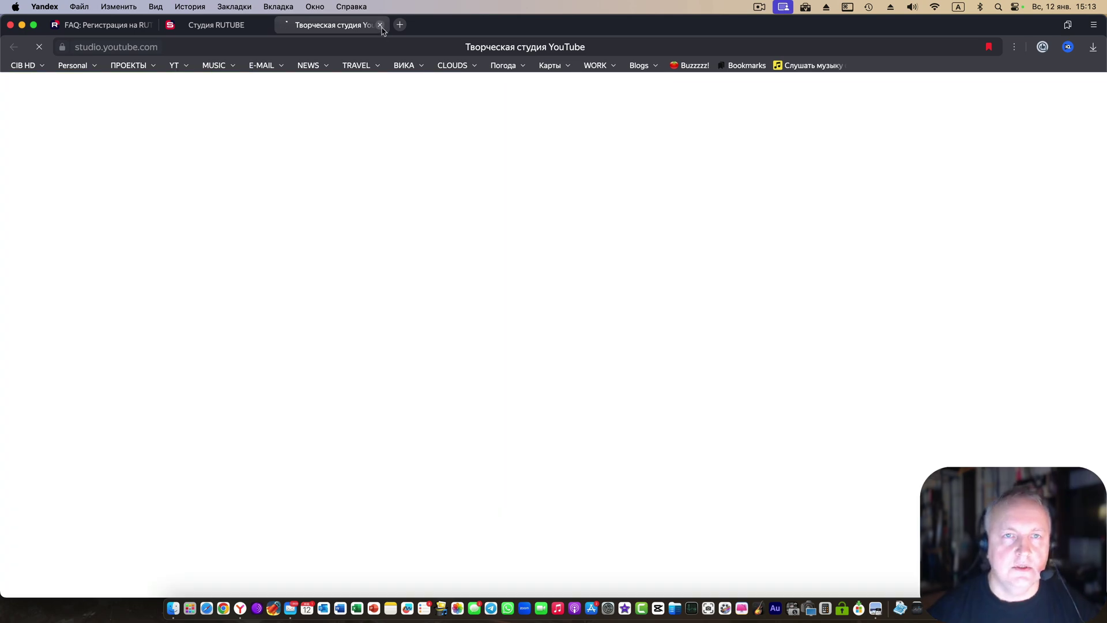
left_click(380, 25)
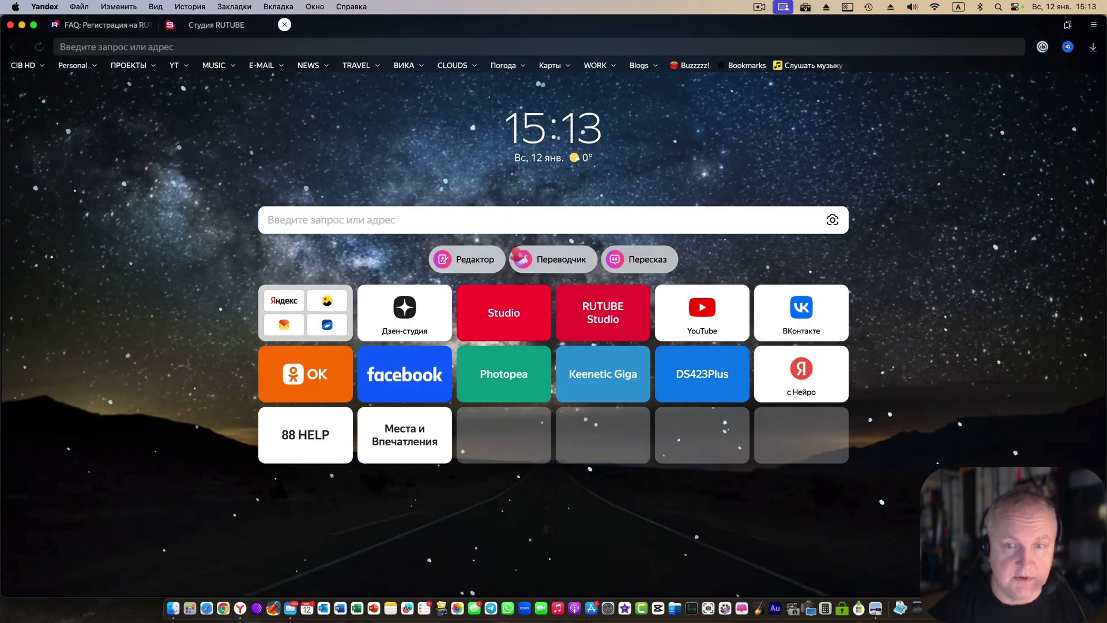
Open the settings of the VK community "Места и Впечатления" and copy its entire description text.
left_click(810, 316)
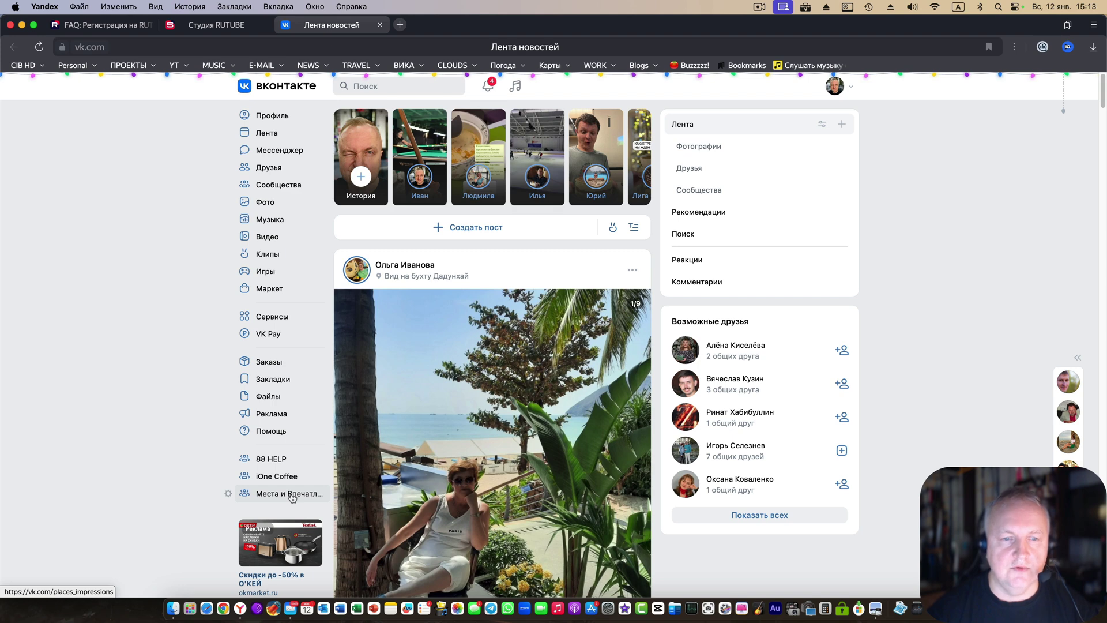
left_click(291, 494)
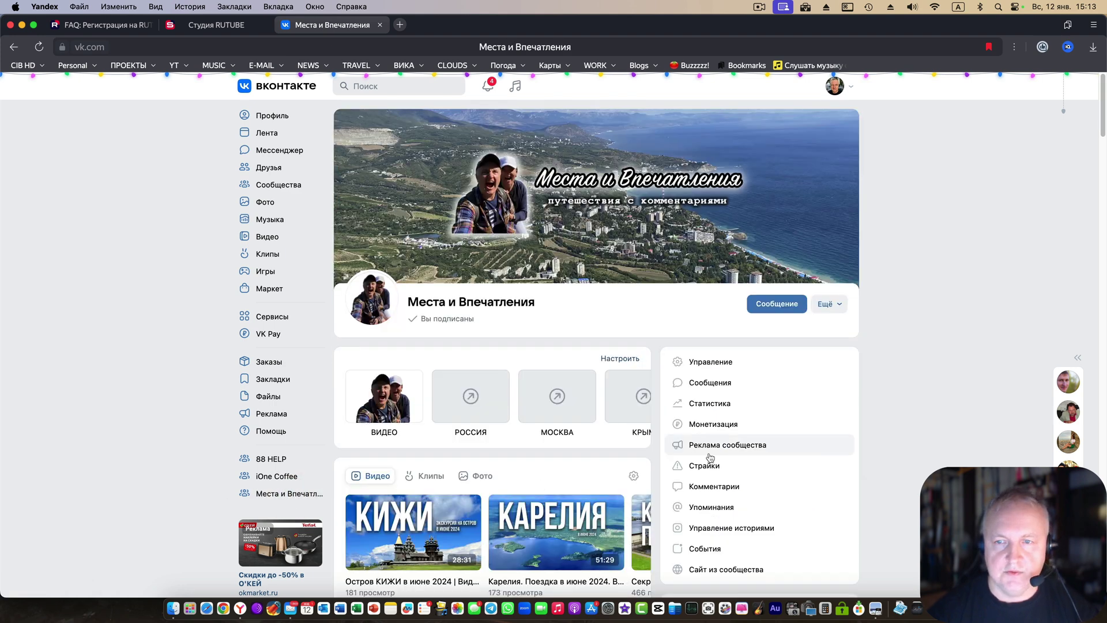
left_click(712, 362)
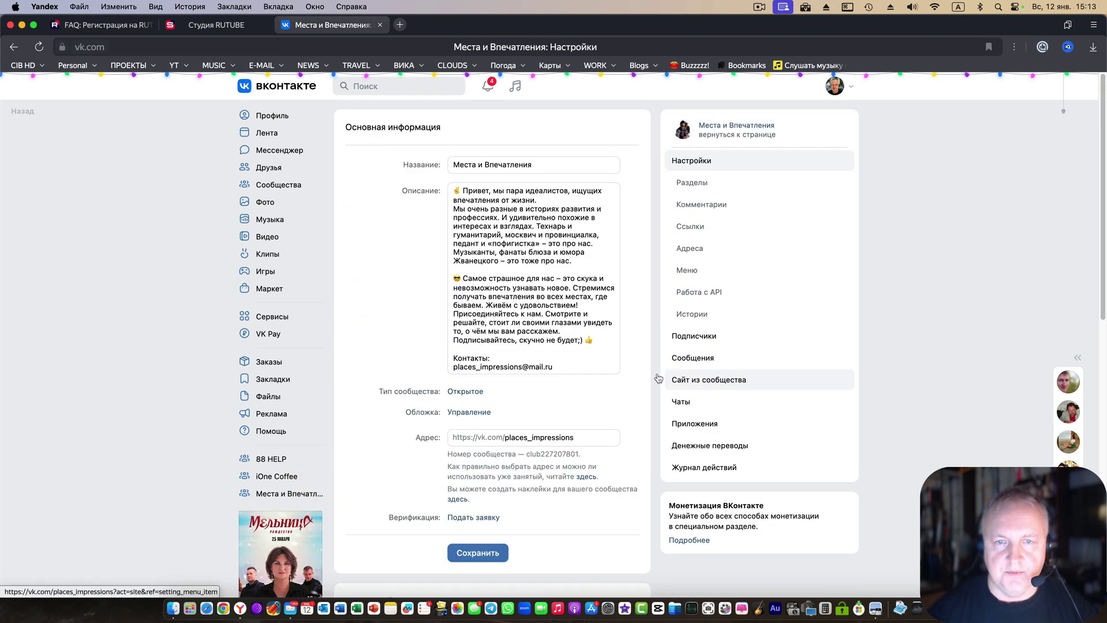
left_click(515, 213)
key("super+a")
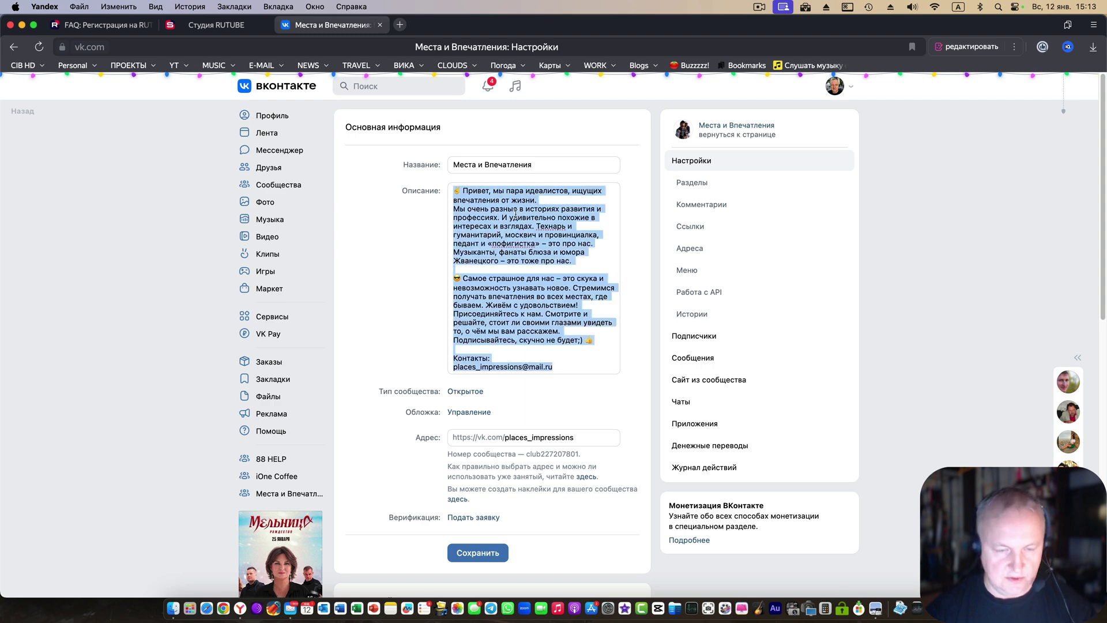
Paste the copied community description into the channel's description in RUTUBE Studio and save the channel design.
left_click(197, 26)
left_click(477, 314)
key("super+v")
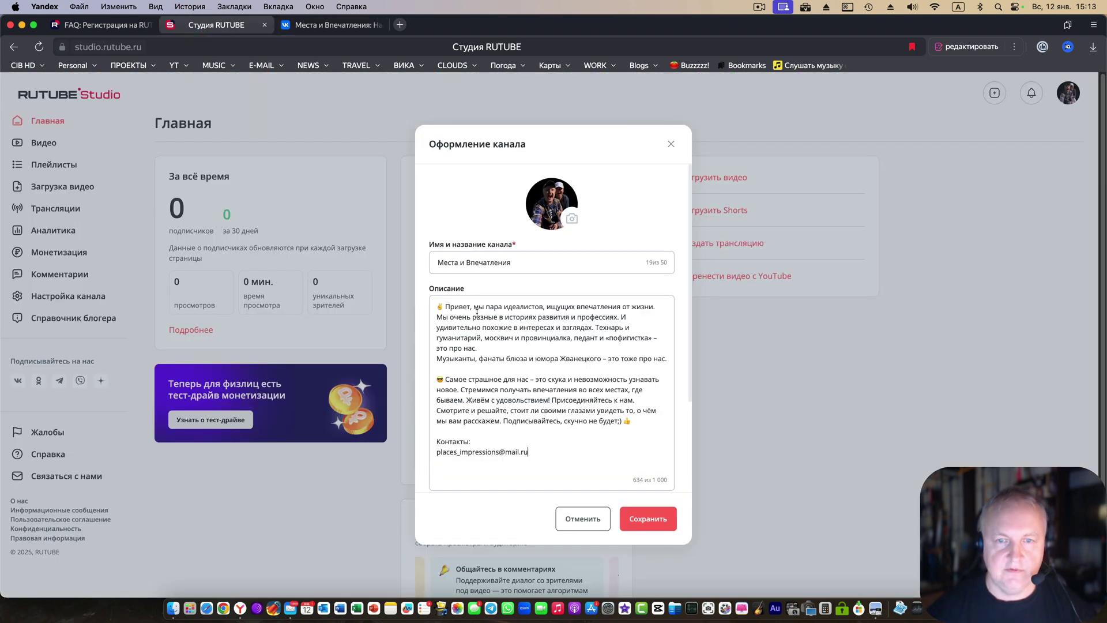
left_click(648, 518)
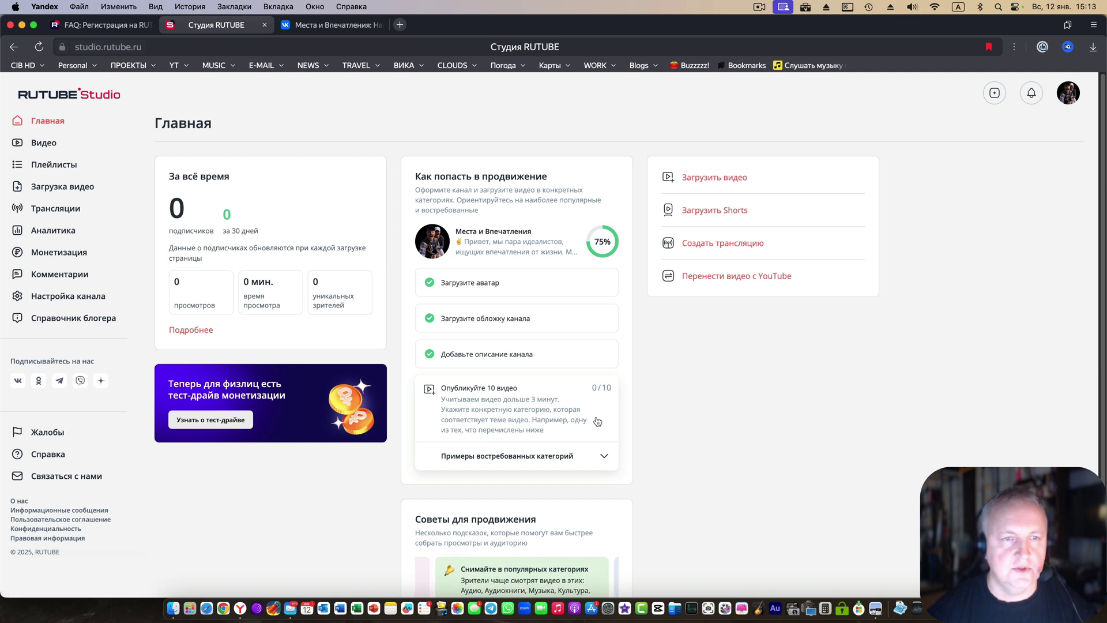
Look through the Studio sections from videos and playlists to comments, ending on the channel settings.
left_click(43, 143)
left_click(49, 167)
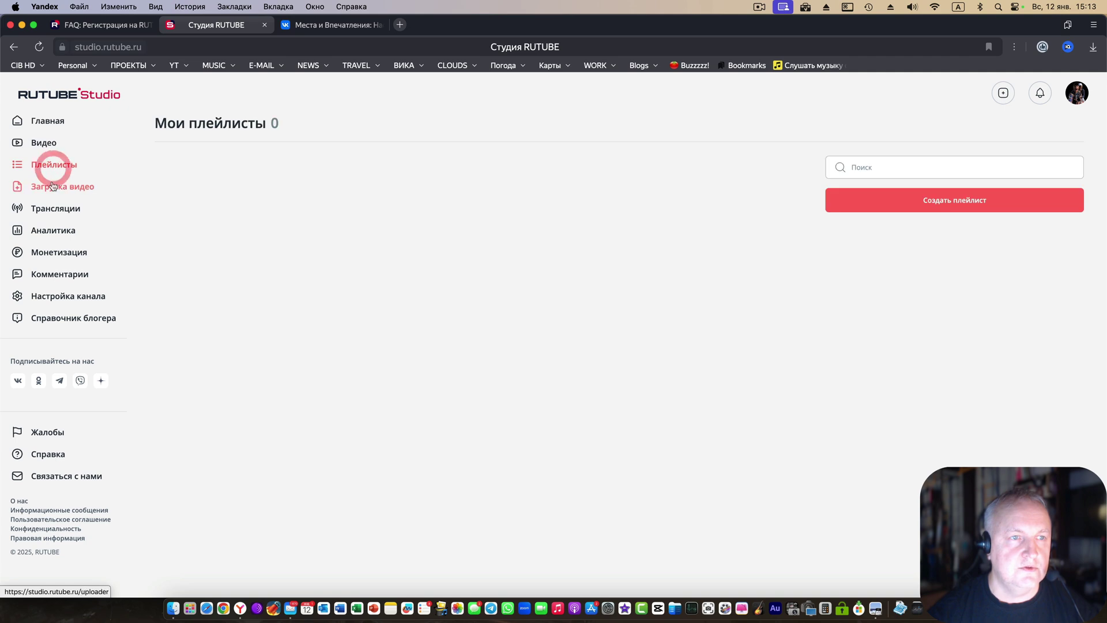
left_click(50, 185)
left_click(53, 209)
left_click(51, 230)
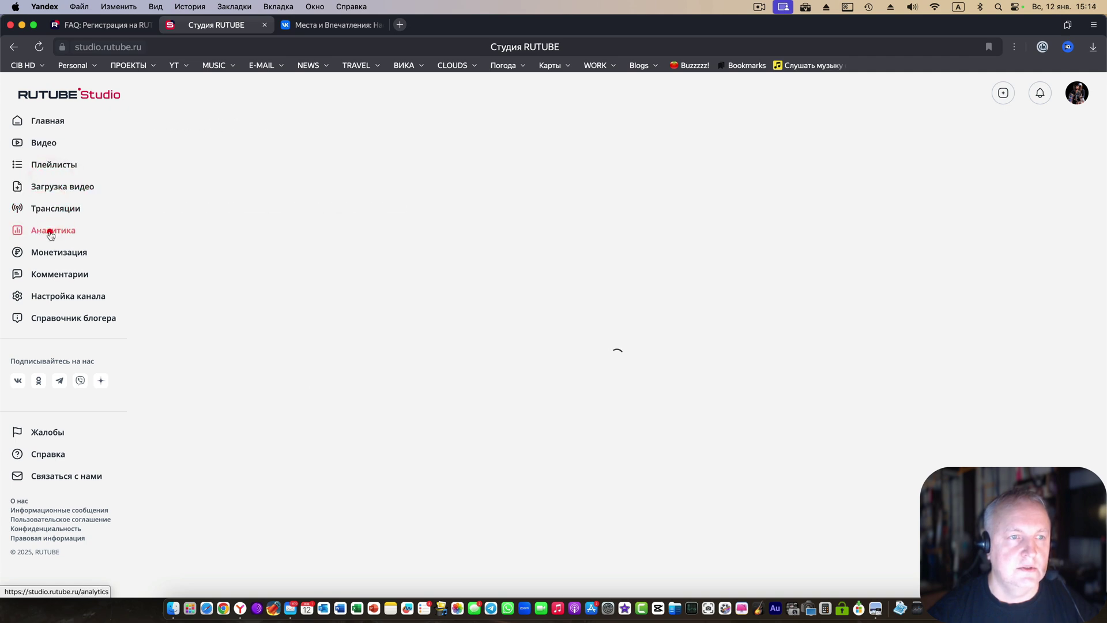
left_click(51, 275)
left_click(48, 294)
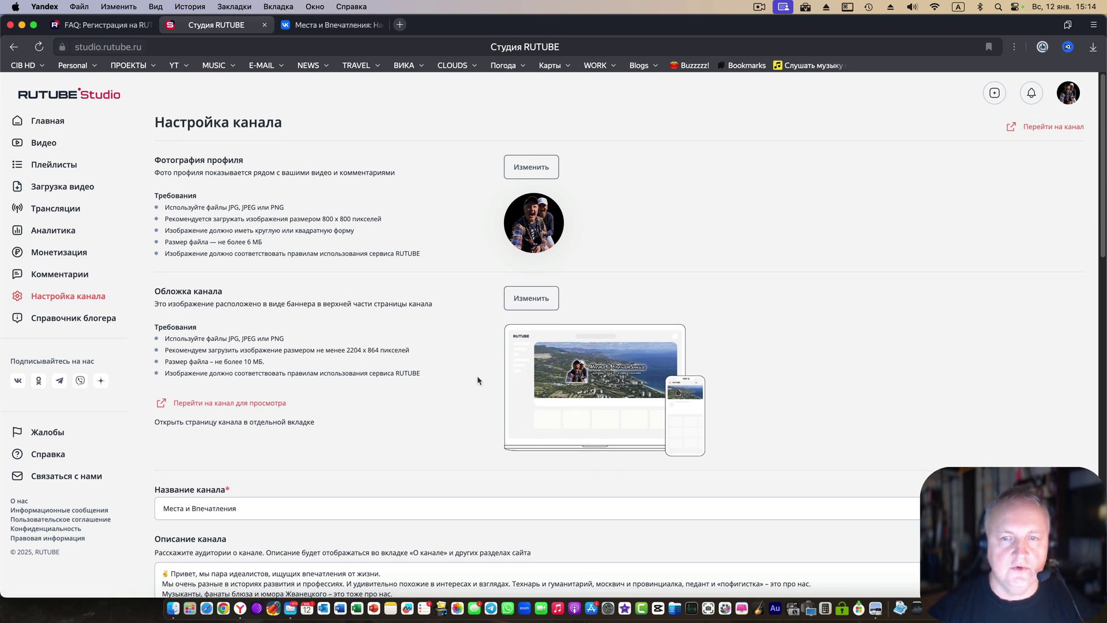
Open the channel's public page in a new tab from the cover section of the channel settings.
scroll(477, 375, "down", 3)
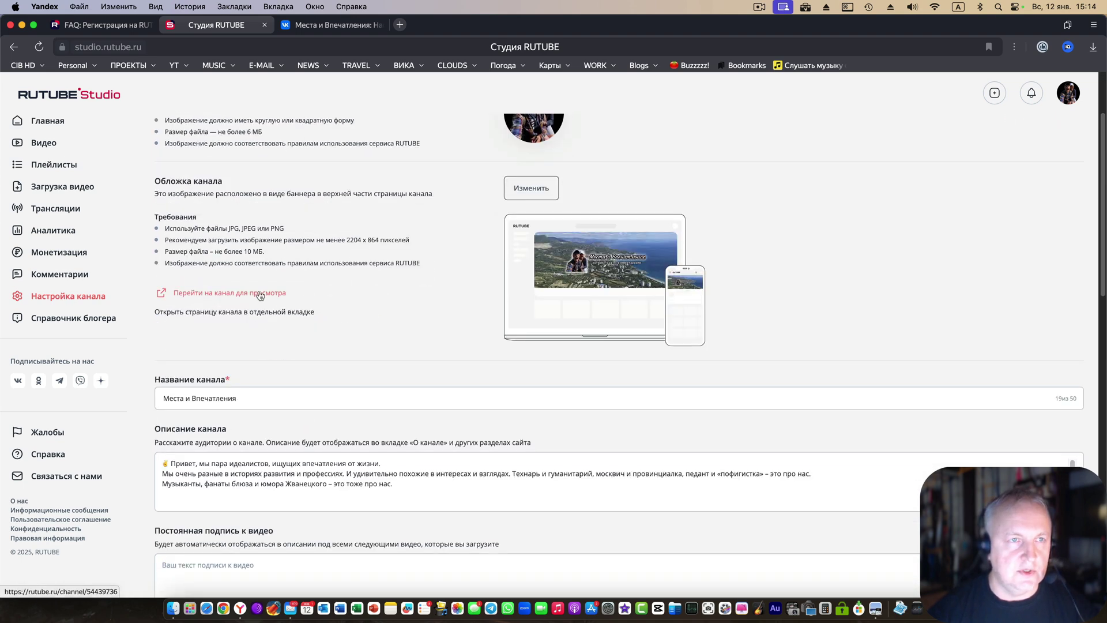
right_click(260, 296)
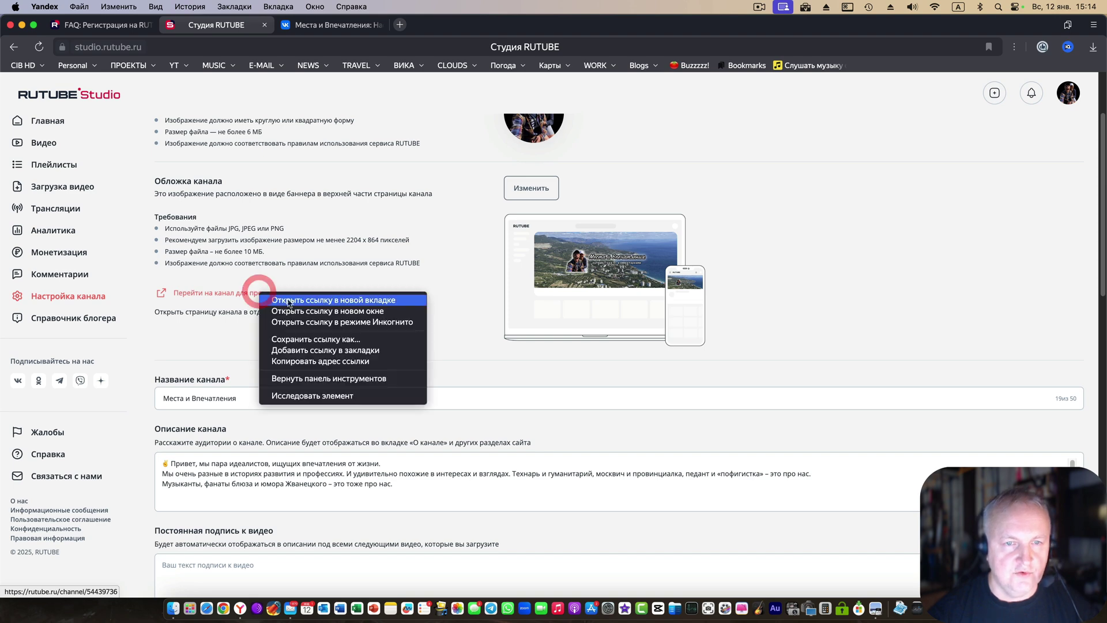
left_click(288, 297)
left_click(315, 27)
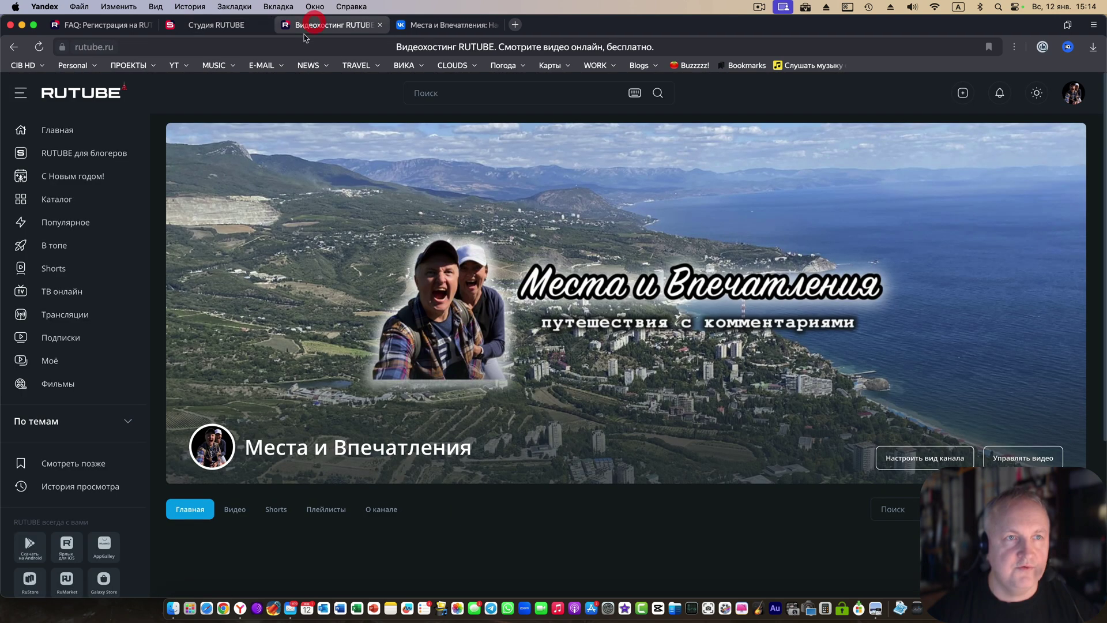
Show the channel page's full address and bookmark the page in the YT bookmarks folder.
left_click(247, 45)
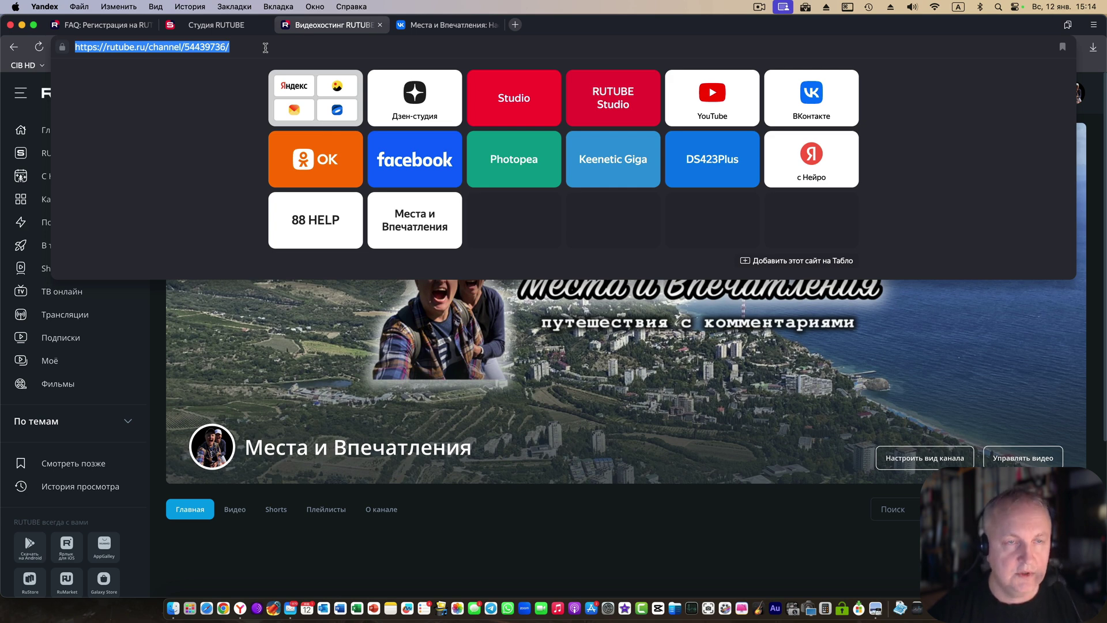
left_click(261, 46)
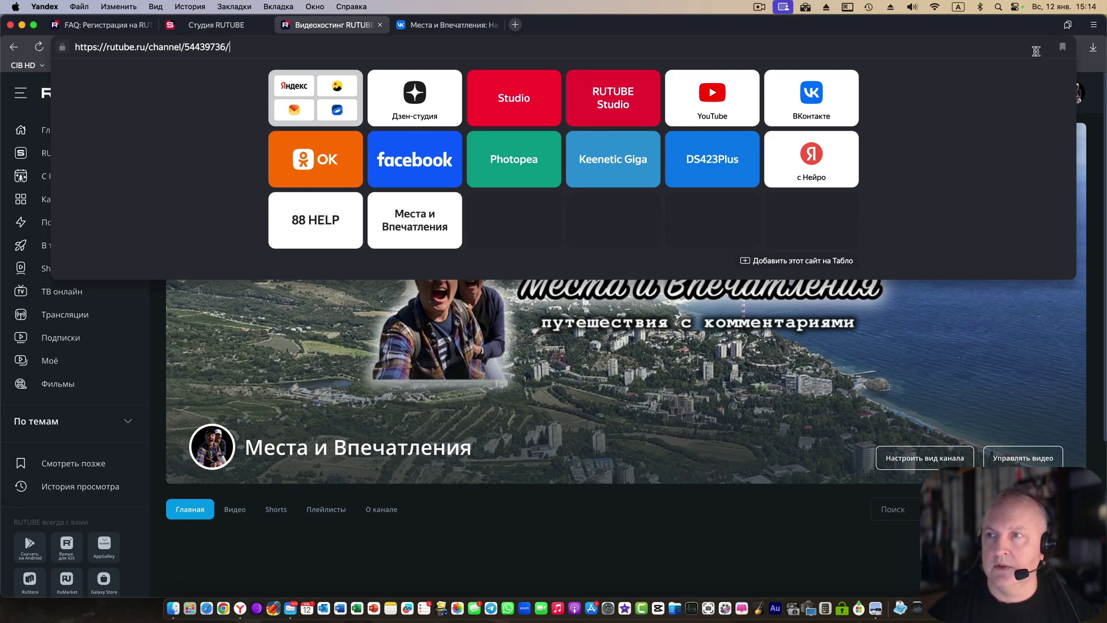
left_click(225, 319)
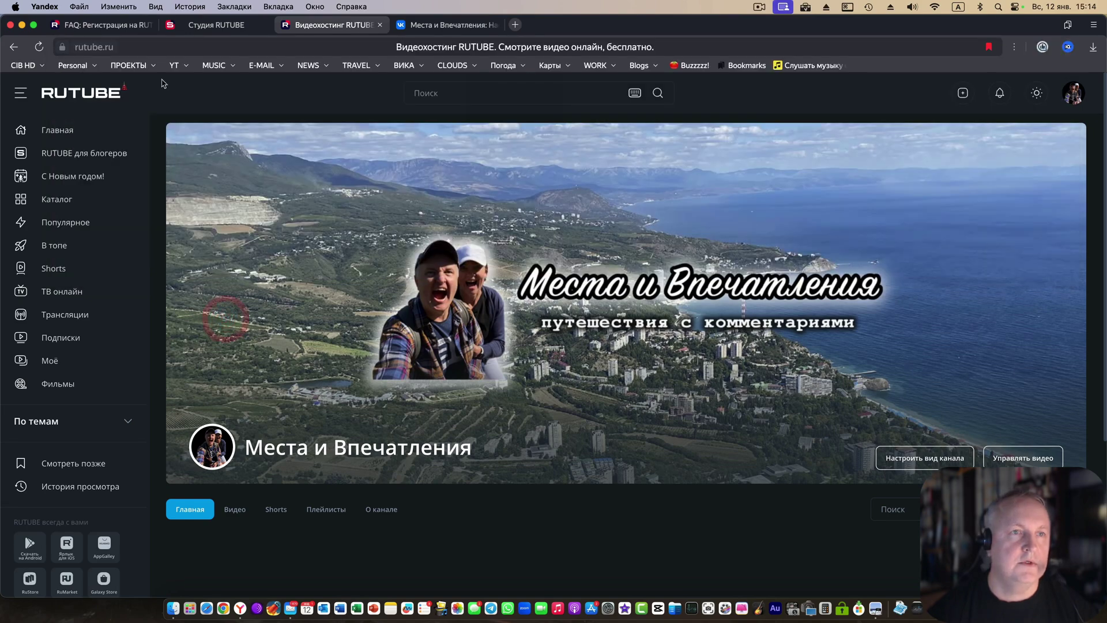
Rename the RUTUBE channel bookmark in the YT folder to "МиВ - Рутуб" and save it.
left_click(175, 65)
left_click(175, 65)
left_click(174, 65)
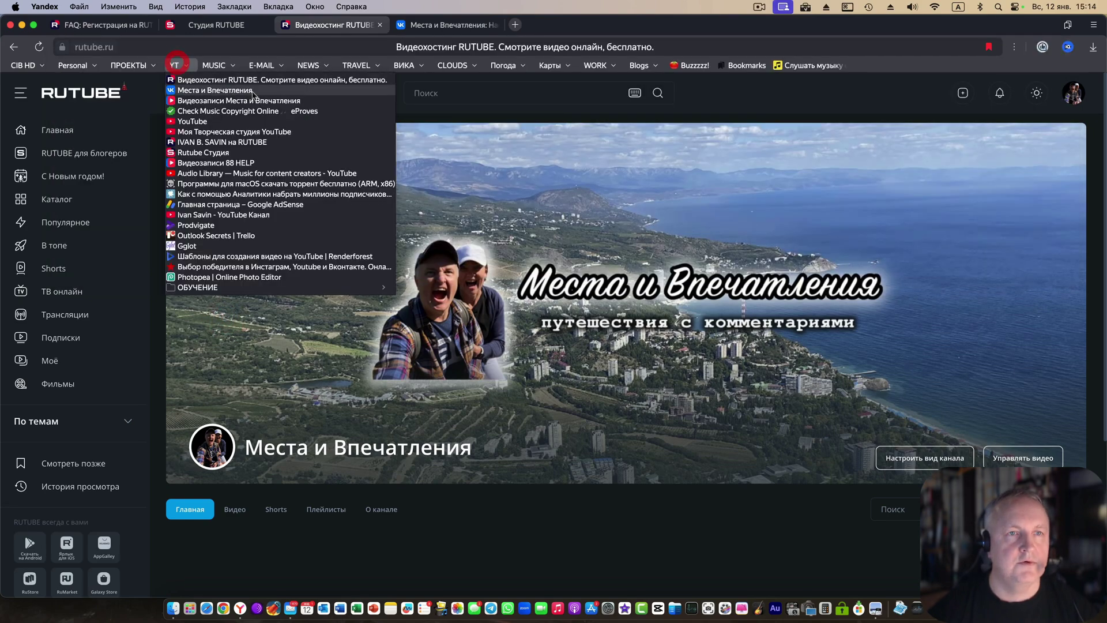
right_click(253, 93)
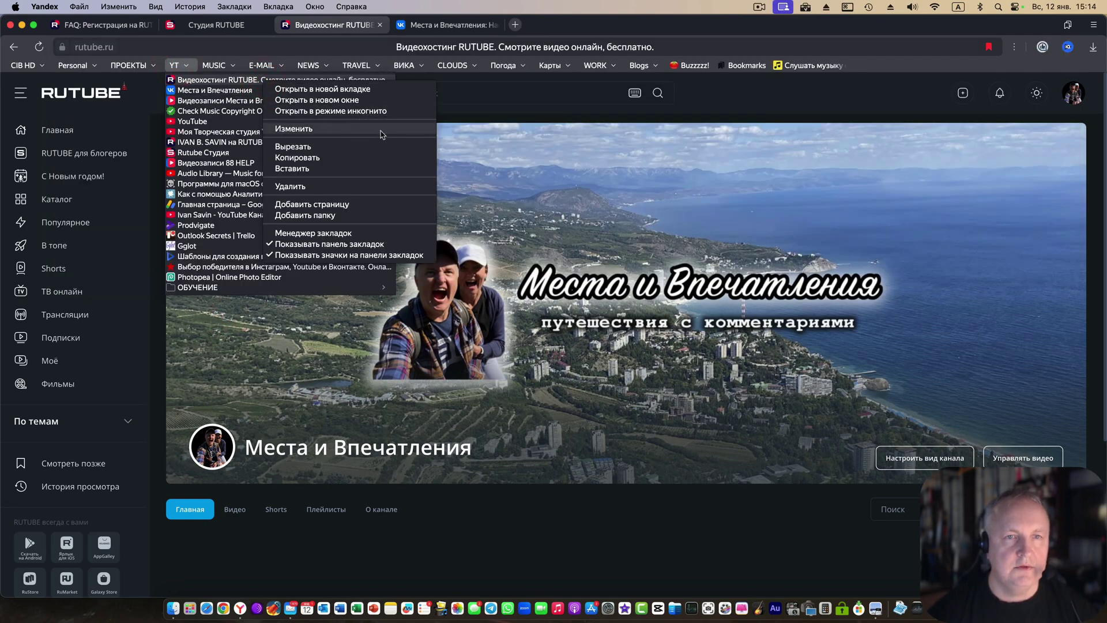
left_click(380, 135)
key("BackSpace")
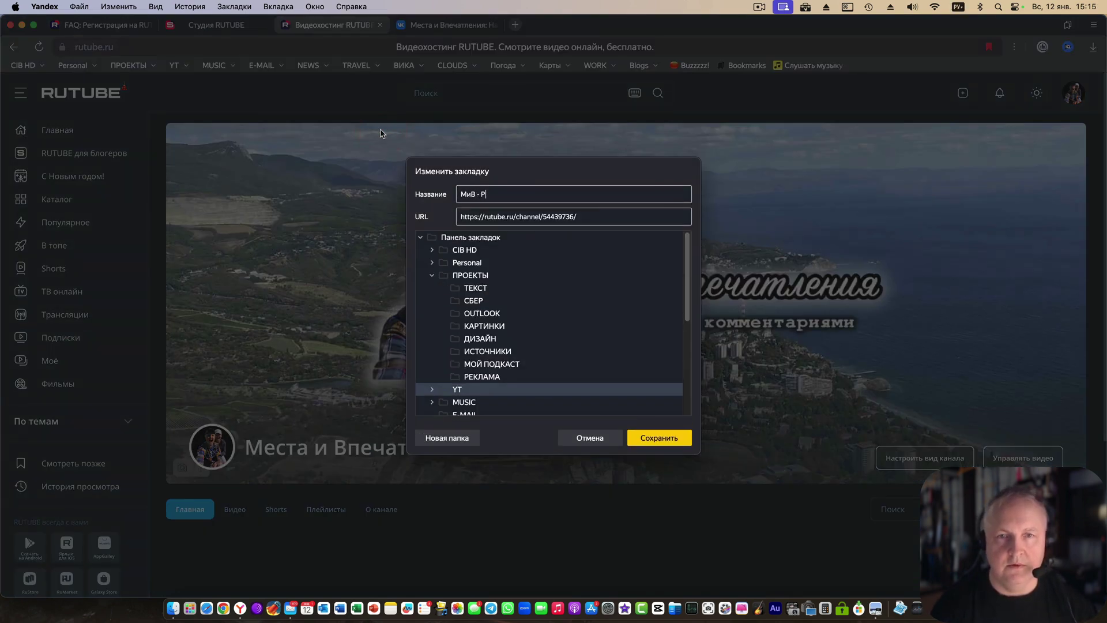
type("МиВ - Рутуб")
key("Return")
Close the channel and VK tabs and review the remaining channel settings down to the charity programme.
key("super+w")
key("super+w")
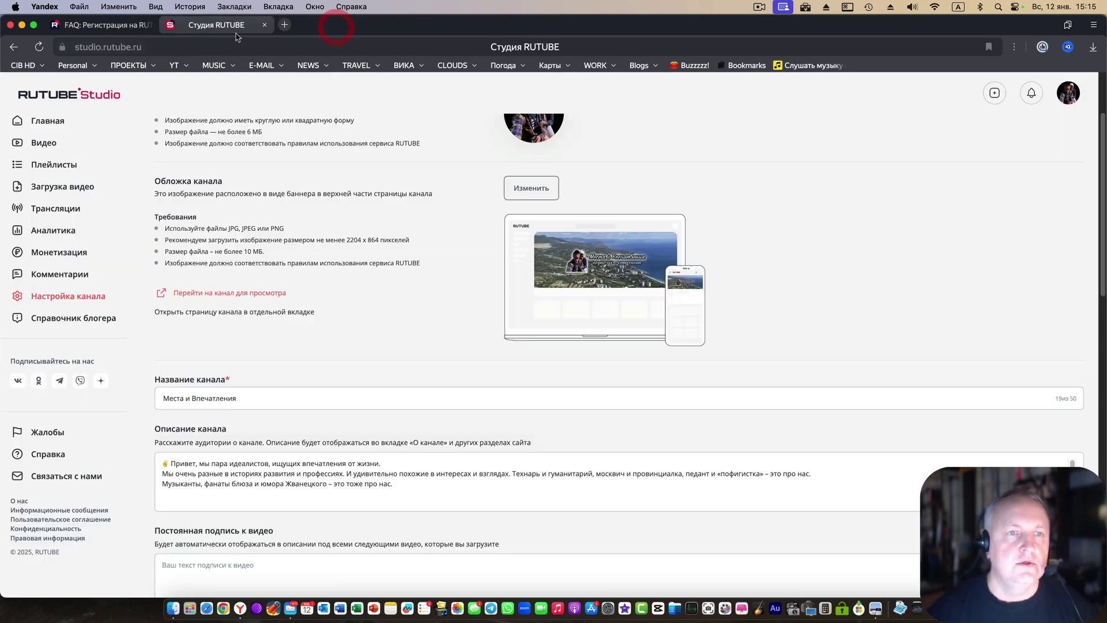
scroll(373, 347, "down", 10)
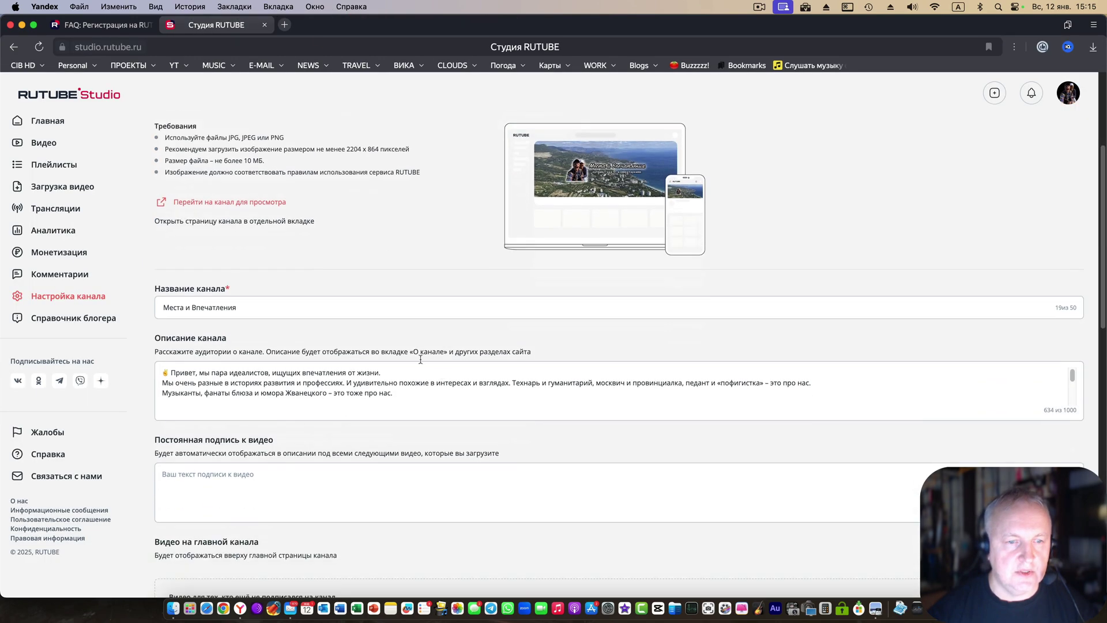
scroll(570, 412, "down", 10)
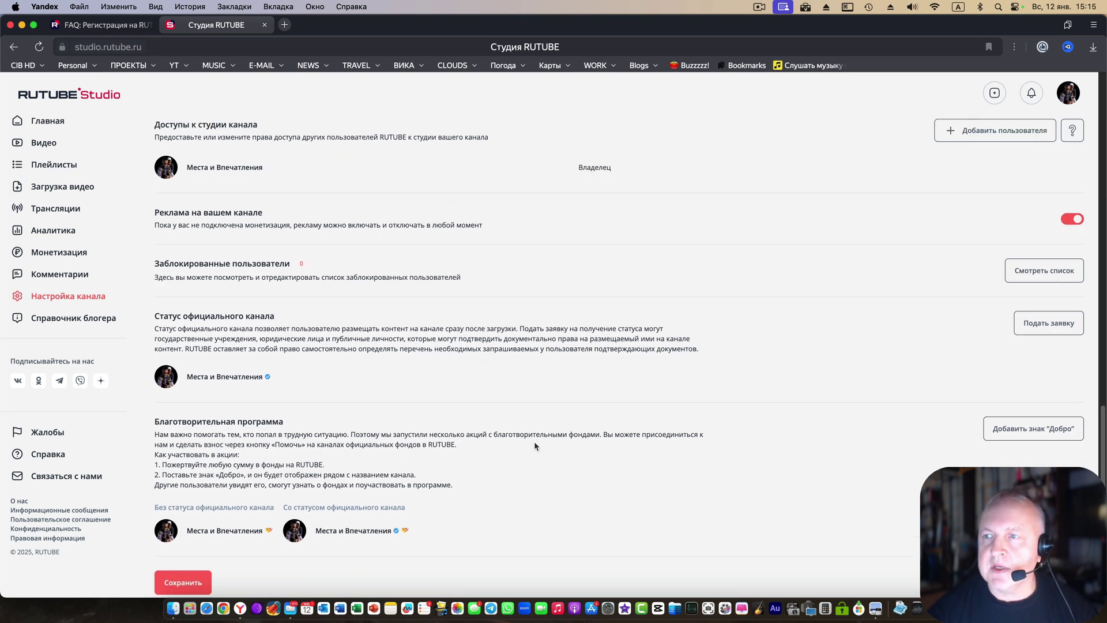
Read and highlight the passage on short channel URLs for verified users in RUTUBE's Telegram post, and close the post.
scroll(534, 441, "up", 5)
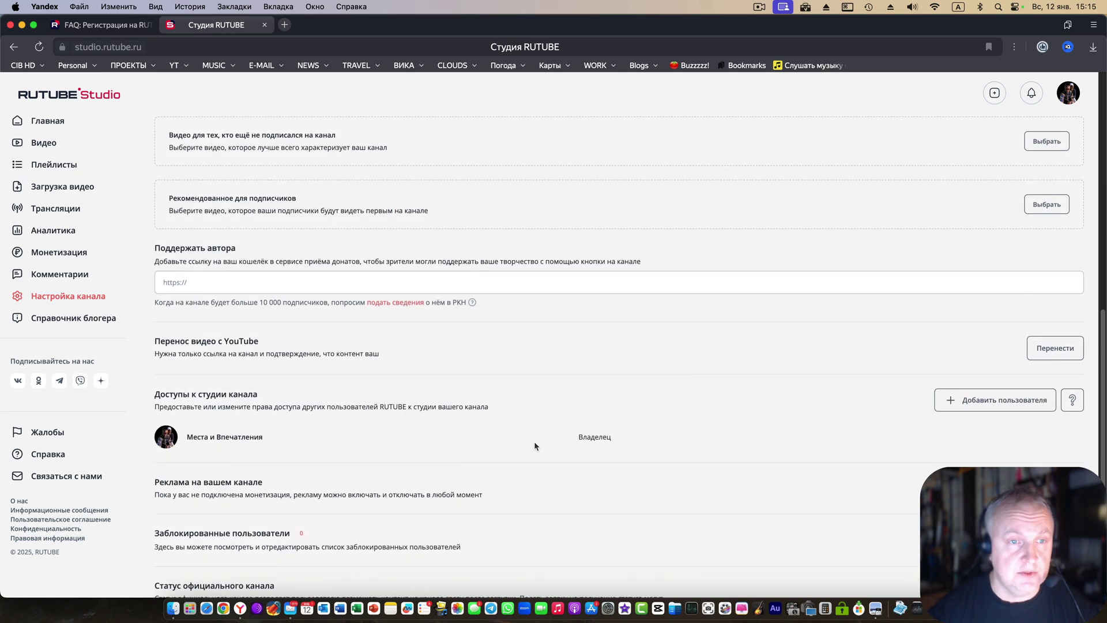
mouse_move(531, 391)
left_mouse_down()
mouse_move(652, 395)
mouse_move(659, 414)
mouse_move(638, 429)
left_mouse_up()
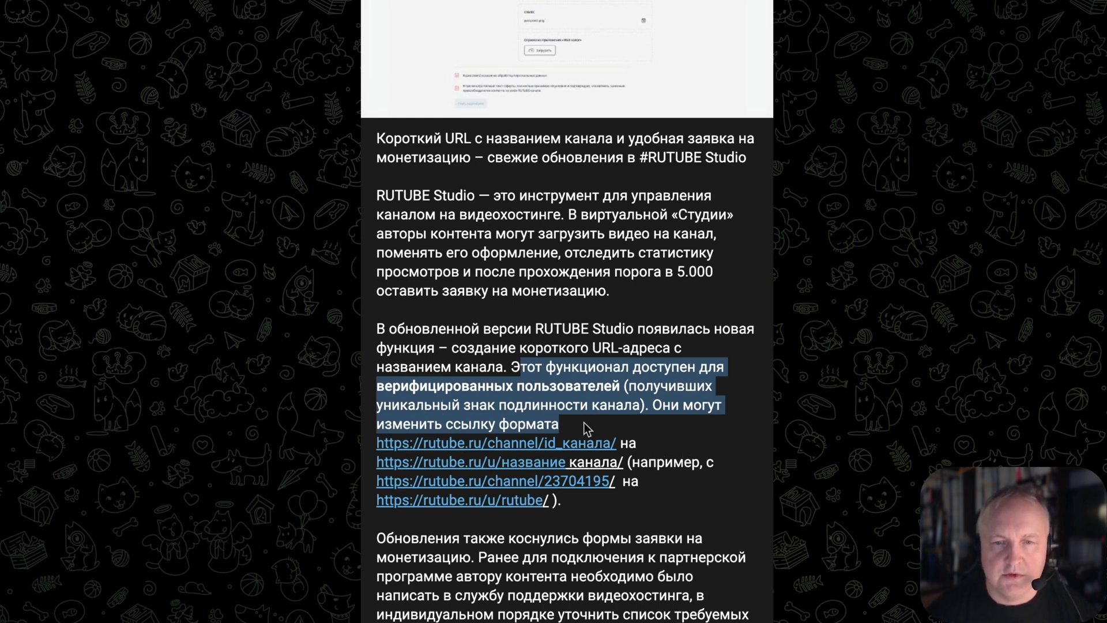
scroll(669, 508, "down", 3)
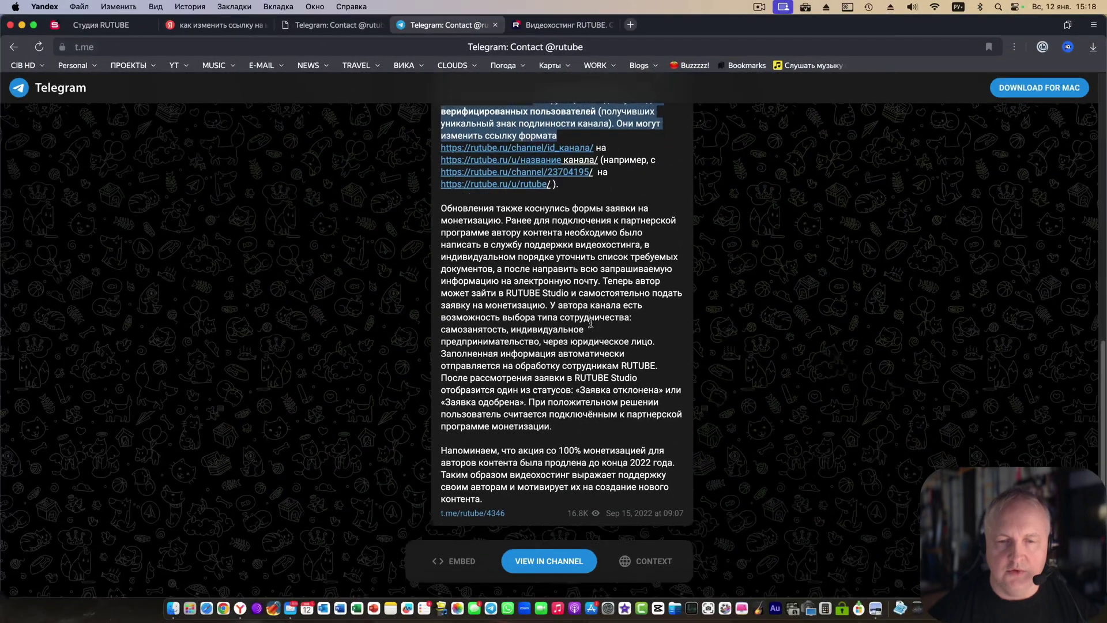
scroll(554, 317, "up", 10)
left_click(495, 25)
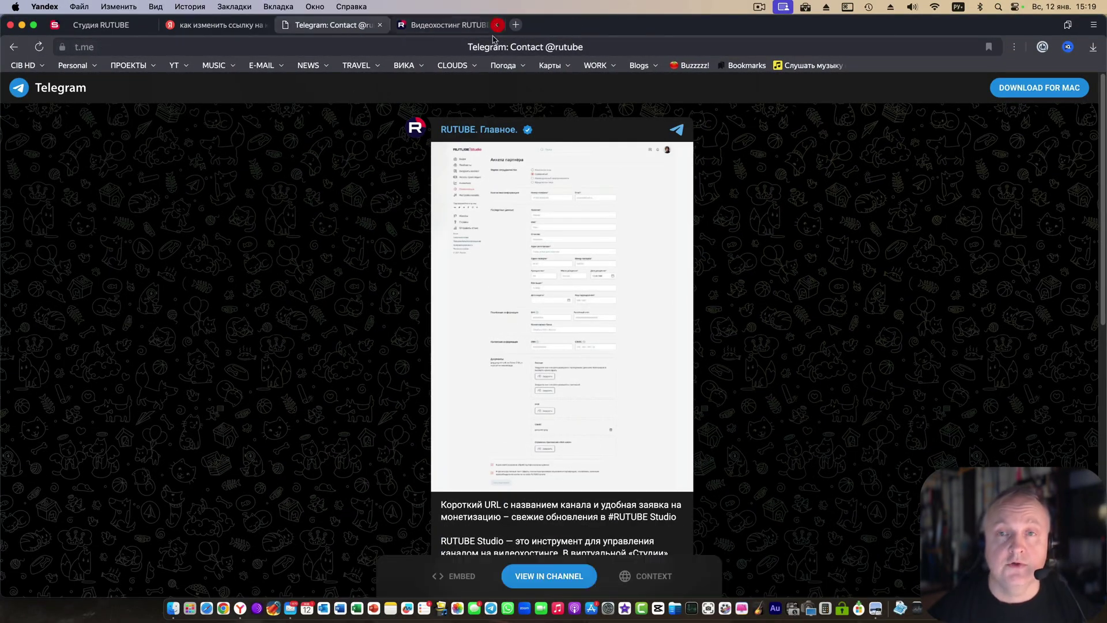
Sign out of the "Места и Впечатления" account on its RUTUBE channel page and sign in with the author's other account.
left_click(478, 25)
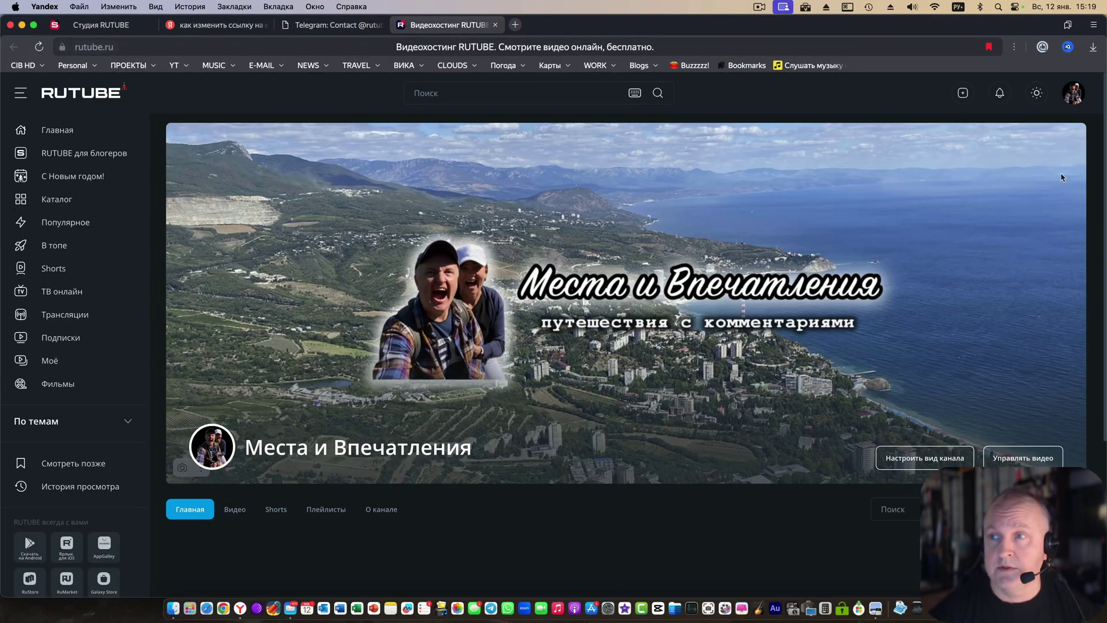
left_click(1074, 92)
left_click(939, 249)
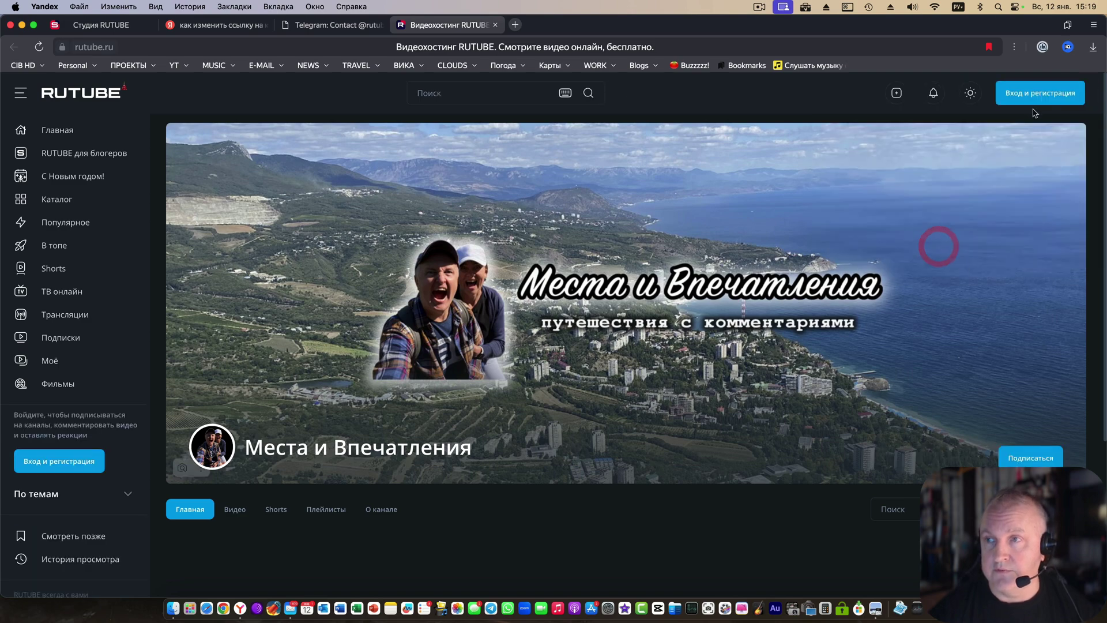
left_click(1037, 93)
left_click(526, 366)
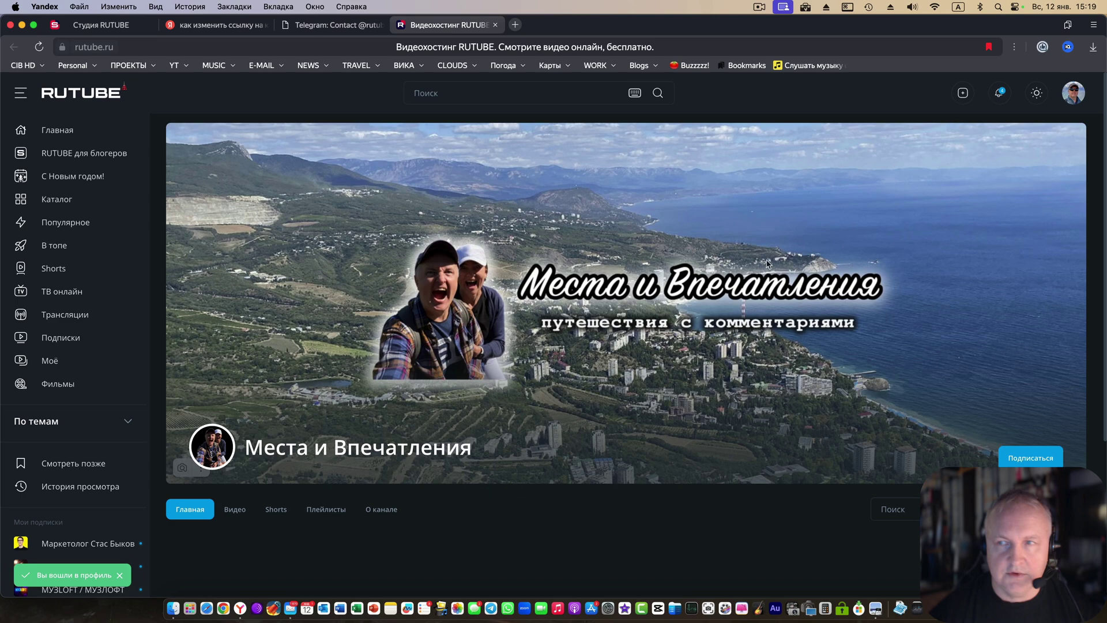
Open the other account's channel settings in RUTUBE Studio and examine the channel URL section and remaining options.
left_click(1074, 93)
left_click(889, 221)
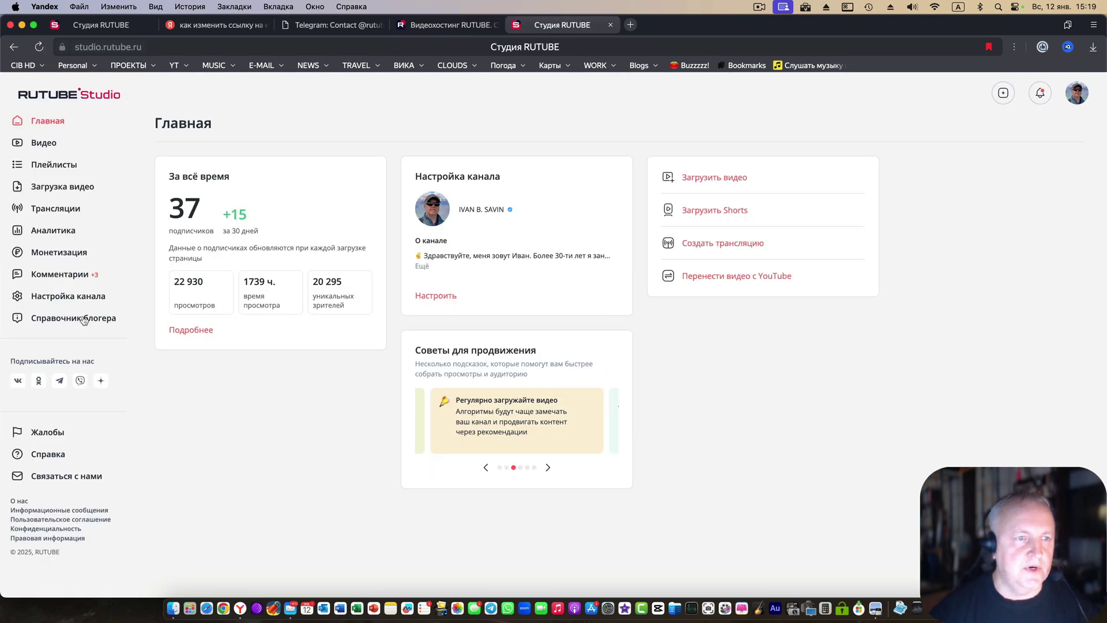
left_click(64, 295)
scroll(383, 431, "down", 5)
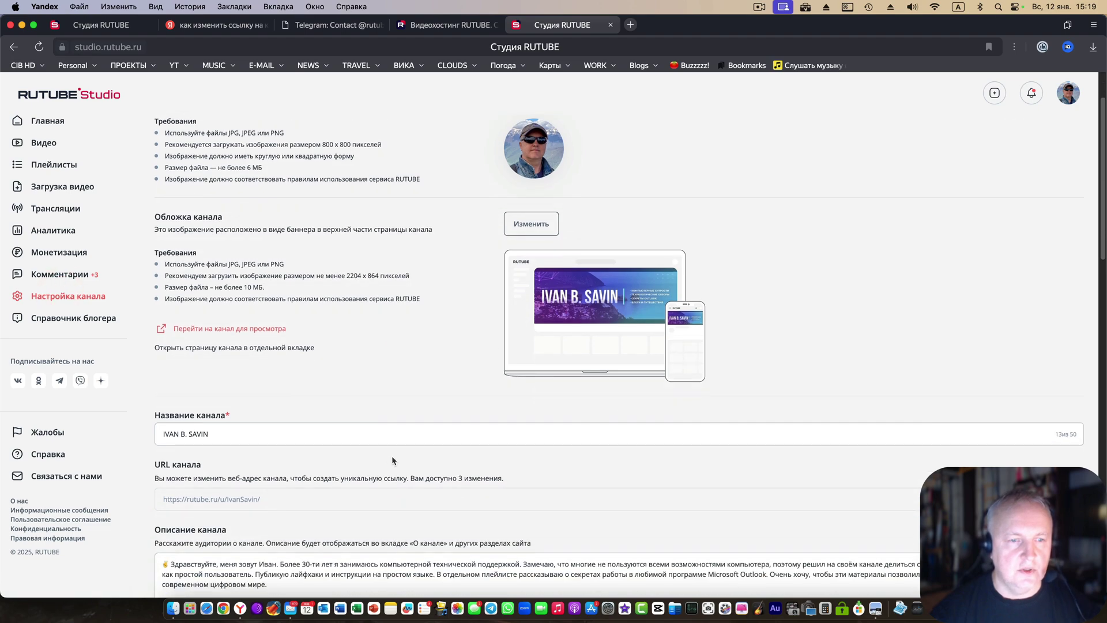
scroll(312, 418, "down", 1)
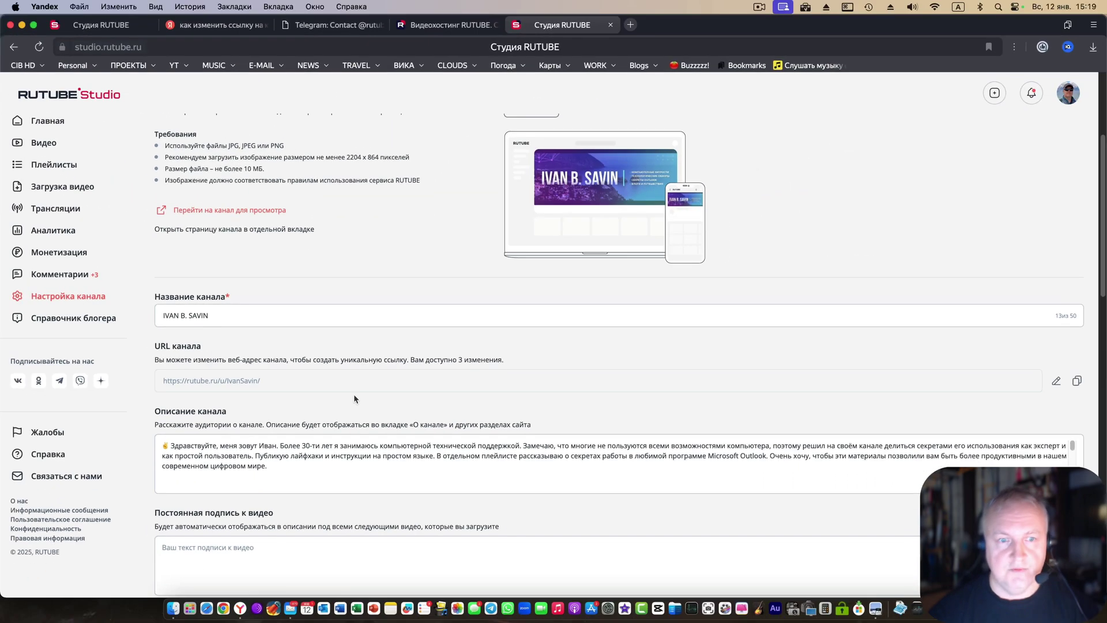
scroll(354, 393, "down", 10)
scroll(343, 397, "up", 12)
scroll(343, 399, "up", 3)
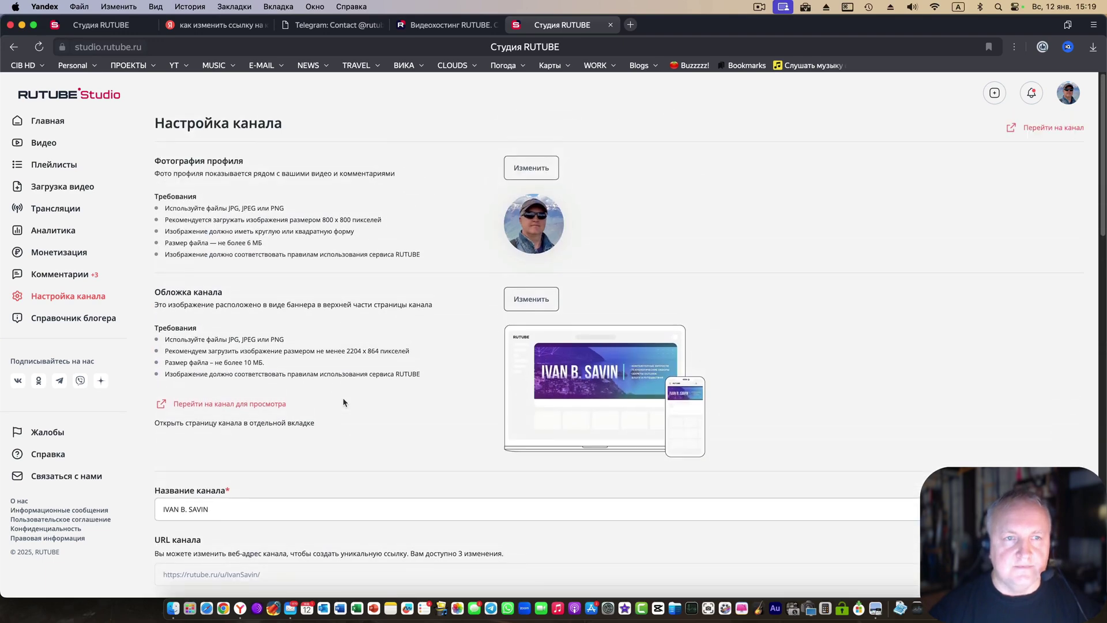
Sign out of Studio, sign back in with the "Места и Впечатления" channel's e-mail, and check its channel settings for a URL section.
left_click(1068, 92)
left_click(882, 222)
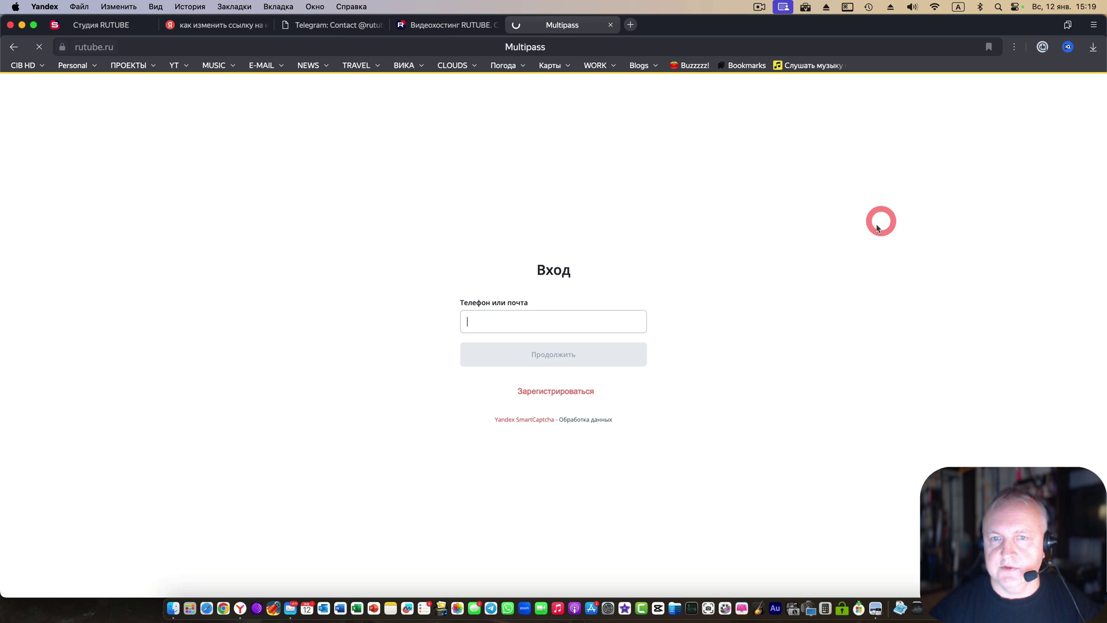
left_click(560, 323)
left_click(531, 380)
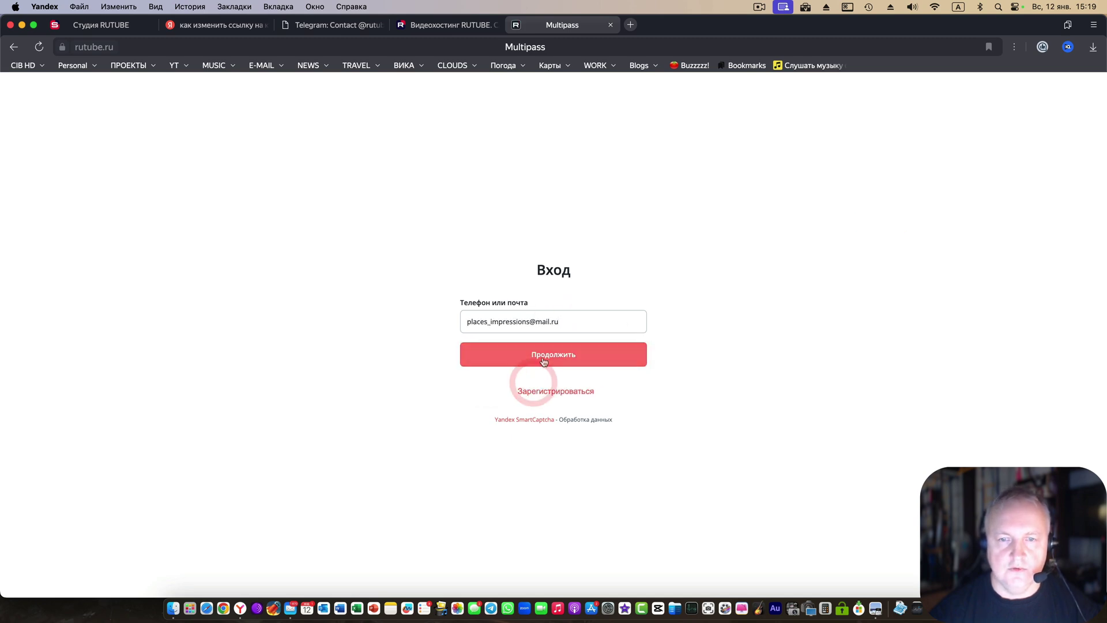
left_click(543, 361)
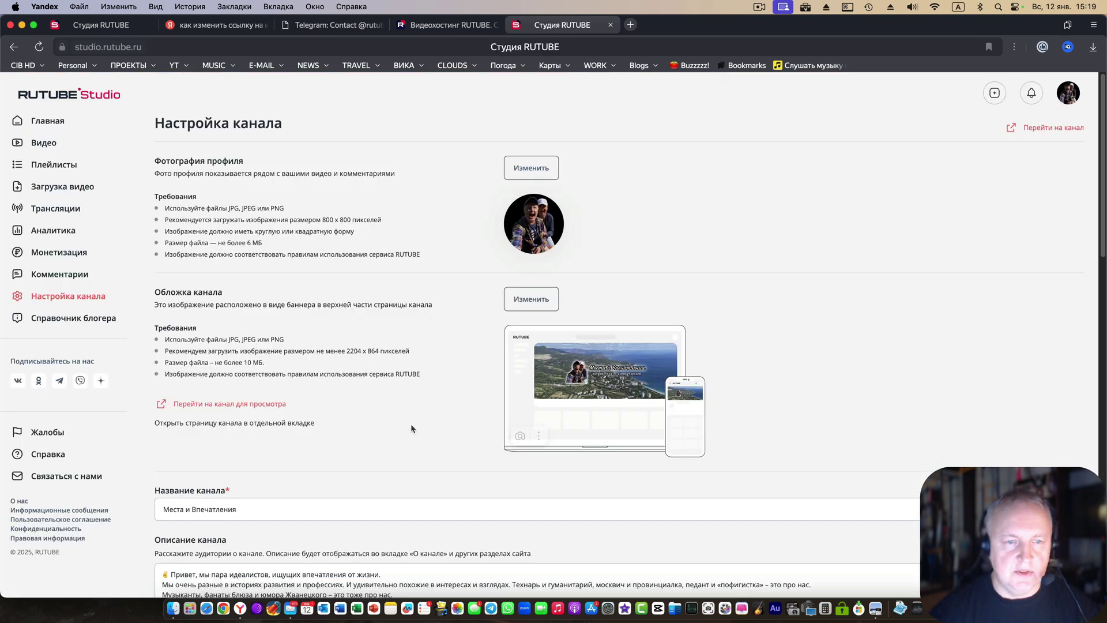
scroll(411, 425, "down", 5)
scroll(549, 420, "up", 5)
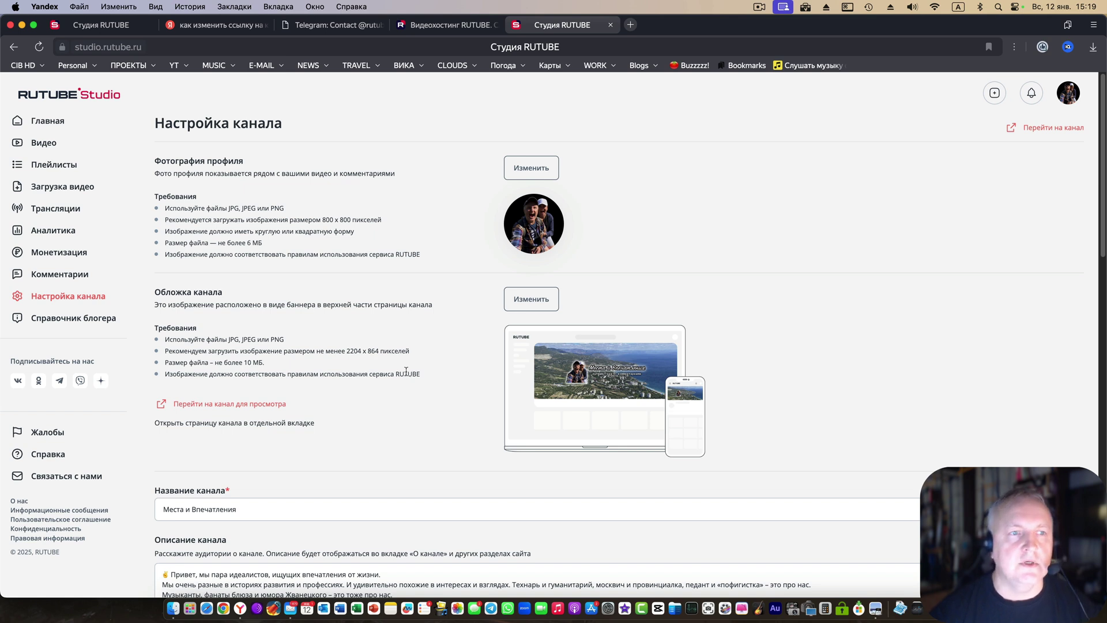
Start a video upload of "01-Гурзуф Обзор.mp4" from the RENDER folder inside "01. Гурзуф Обзор".
left_click(72, 186)
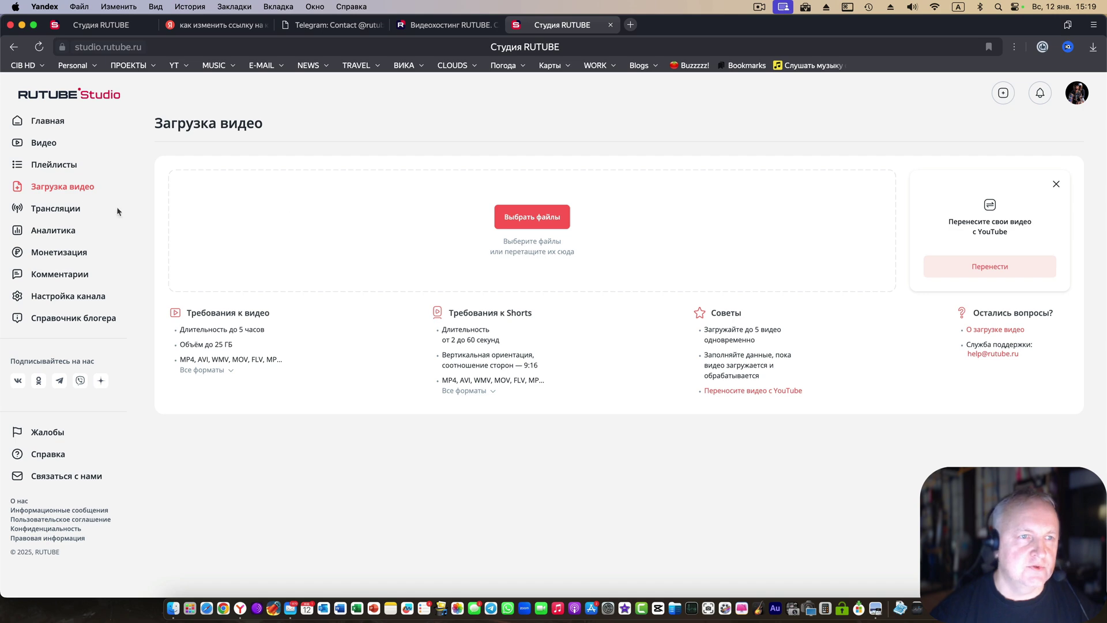
left_click(538, 217)
left_click(559, 111)
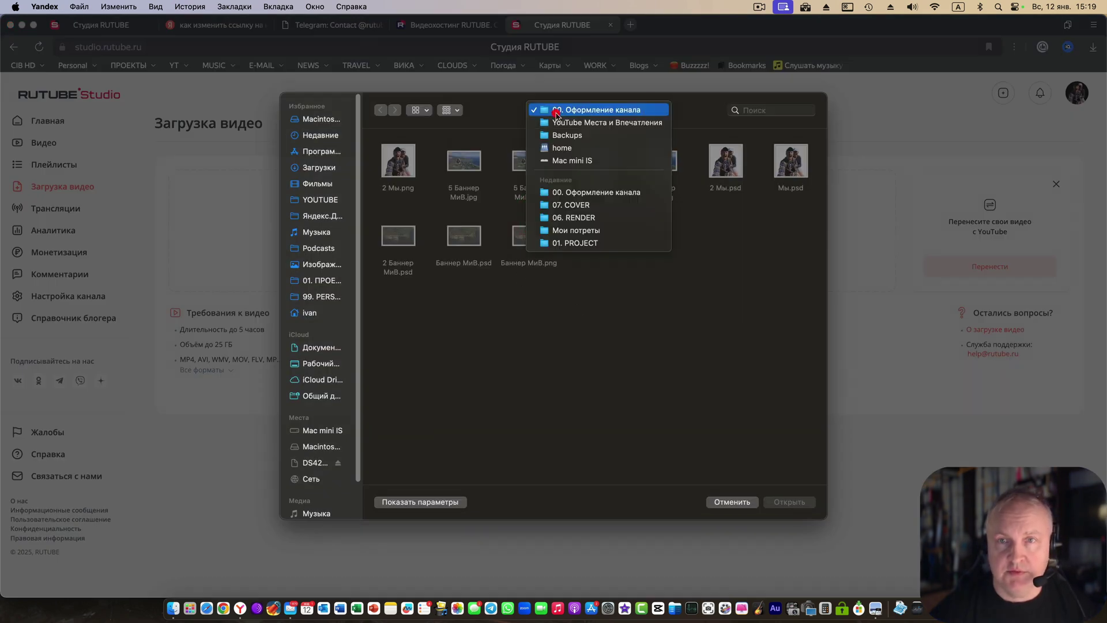
left_click(565, 125)
left_click(419, 109)
left_click(427, 173)
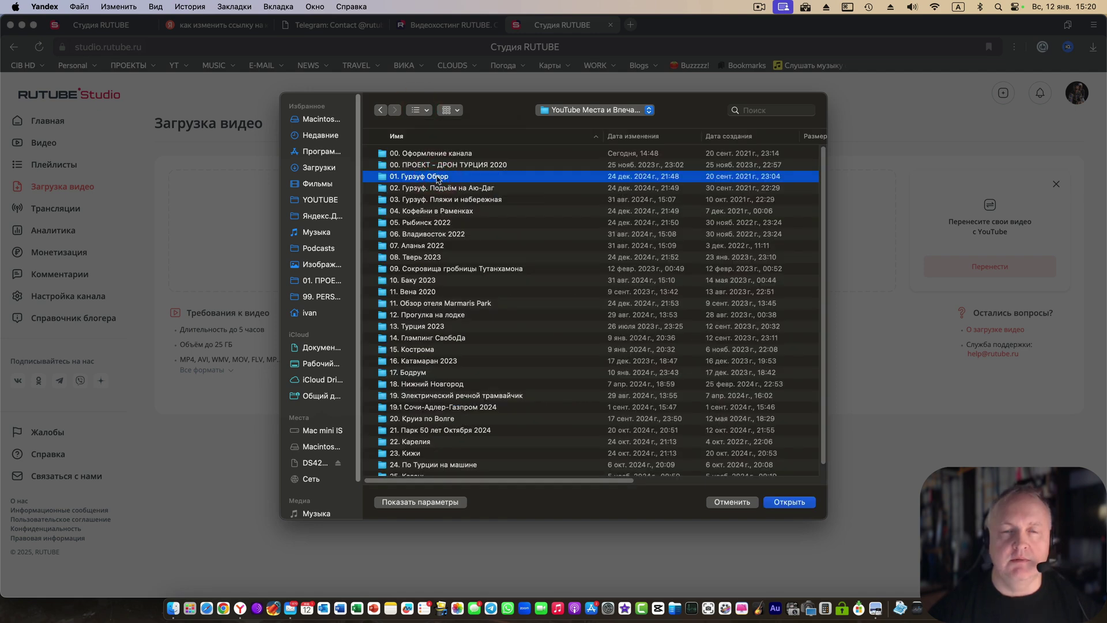
left_click(433, 180)
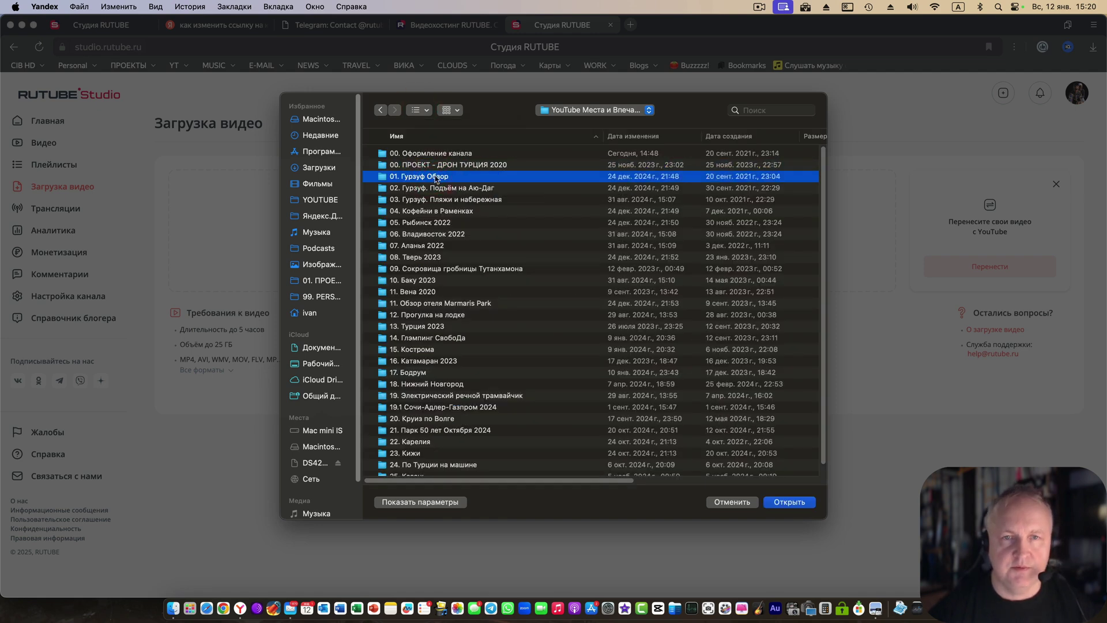
double_click(435, 178)
double_click(414, 164)
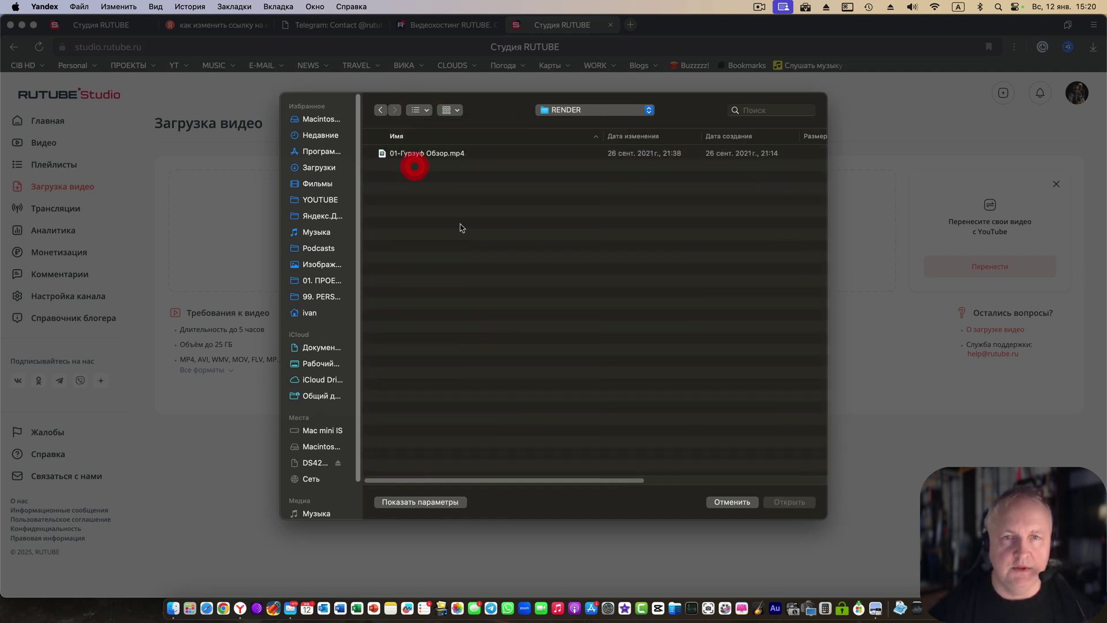
double_click(441, 154)
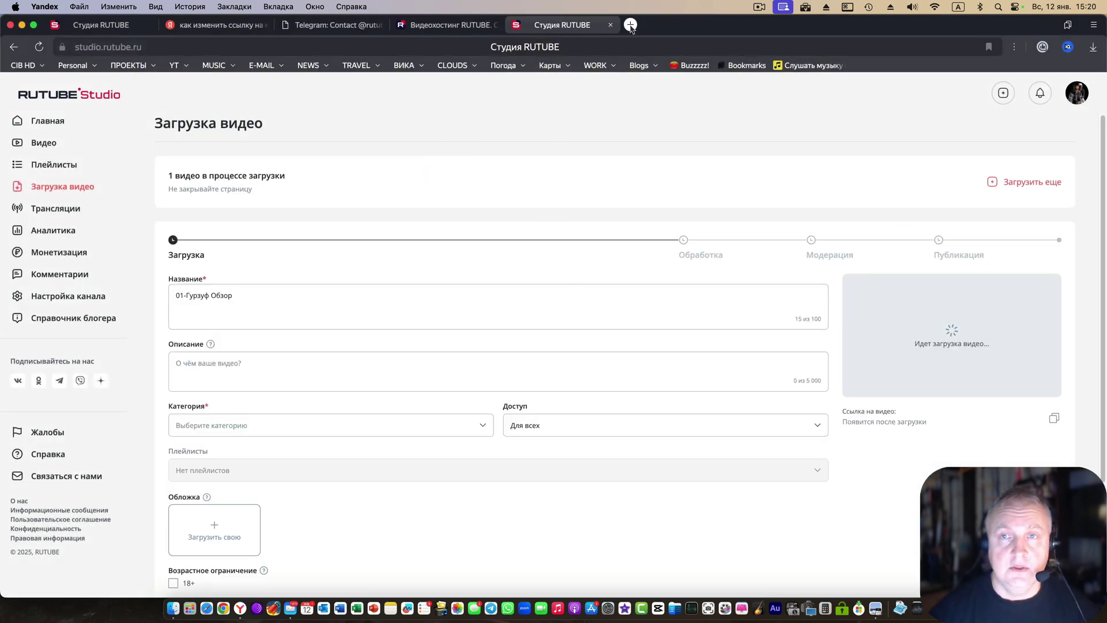
Add the "ГУРЗУФ" image from the ОБЛОЖКА folder of "01. Гурзуф Обзор" as the uploading video's cover.
left_click(233, 535)
left_click(564, 110)
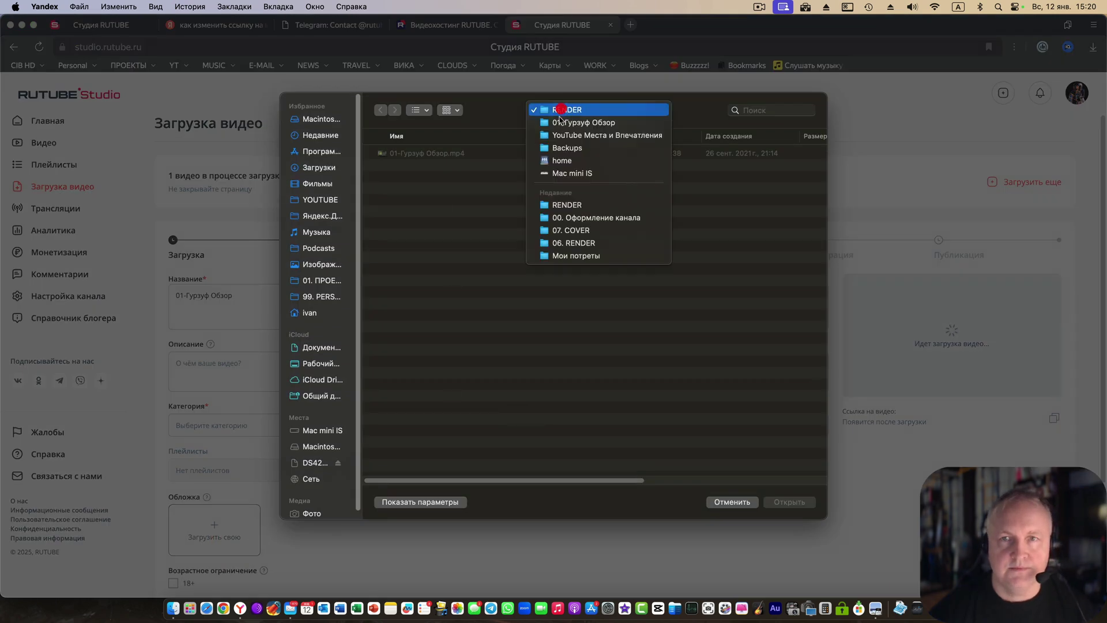
left_click(559, 122)
double_click(412, 152)
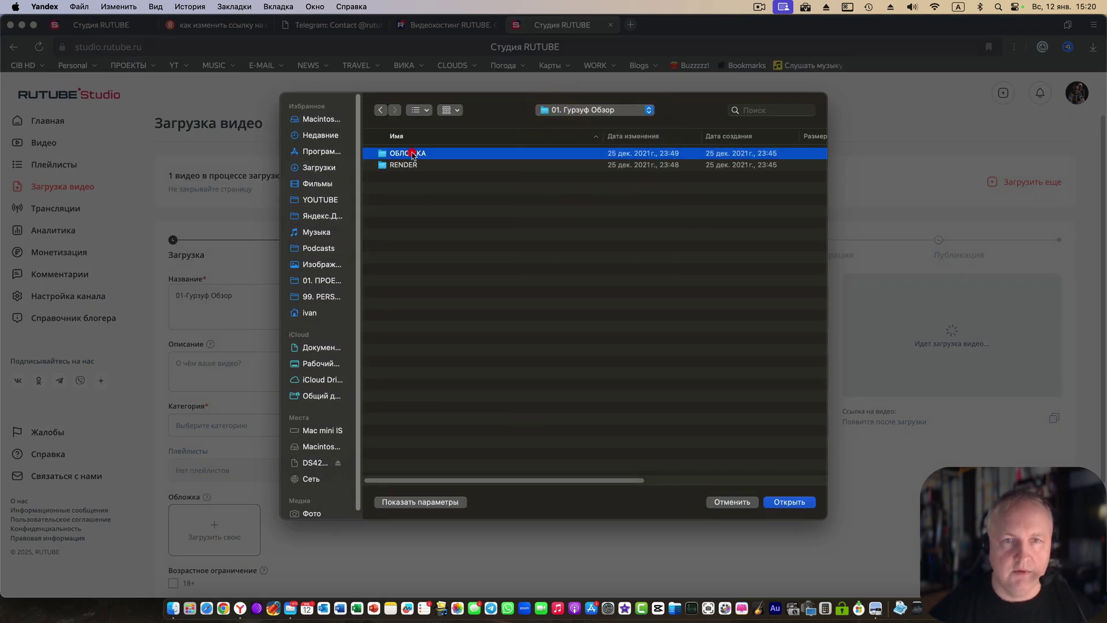
double_click(419, 155)
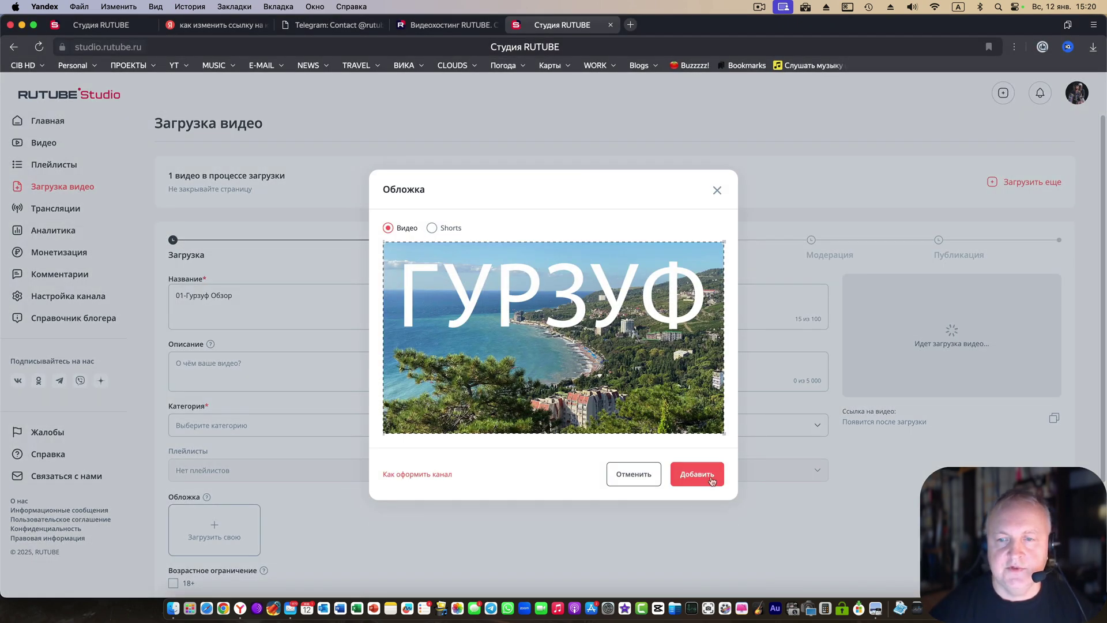
left_click(712, 481)
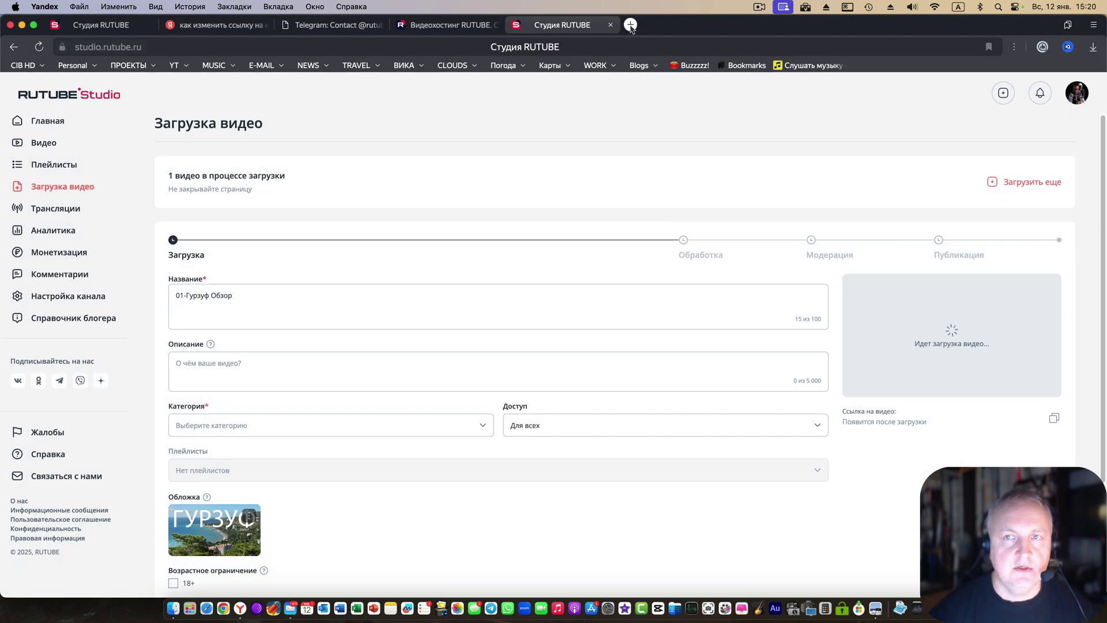
Open the "Места и Впечатления" VK community in a new tab and go to its full video list on VK Video.
left_click(630, 24)
left_click(788, 318)
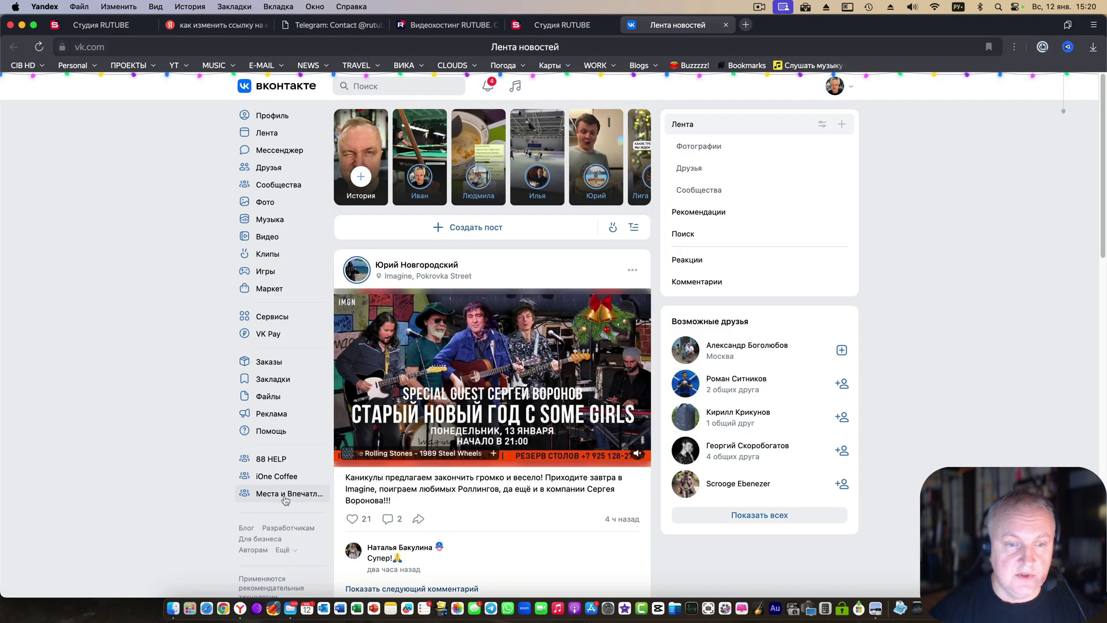
left_click(284, 495)
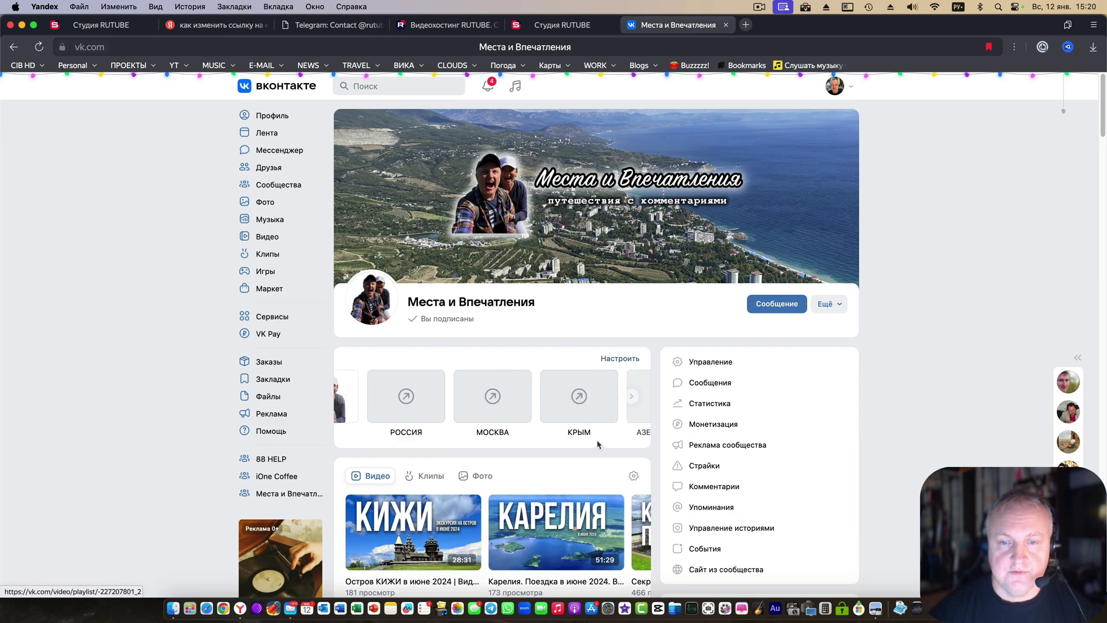
scroll(369, 412, "left", 2)
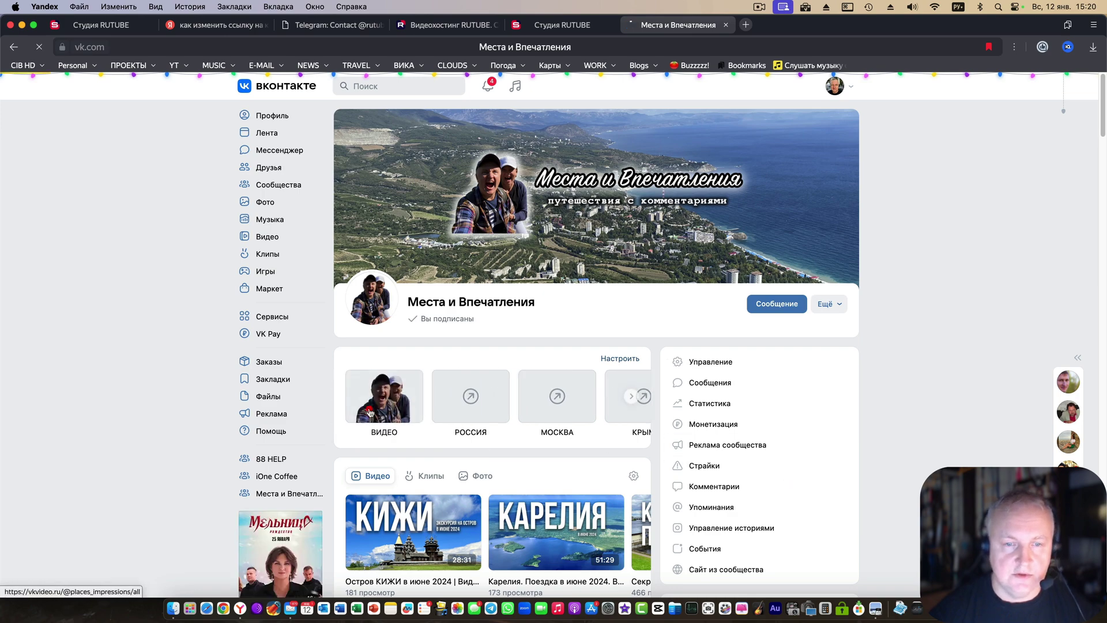
left_click(369, 412)
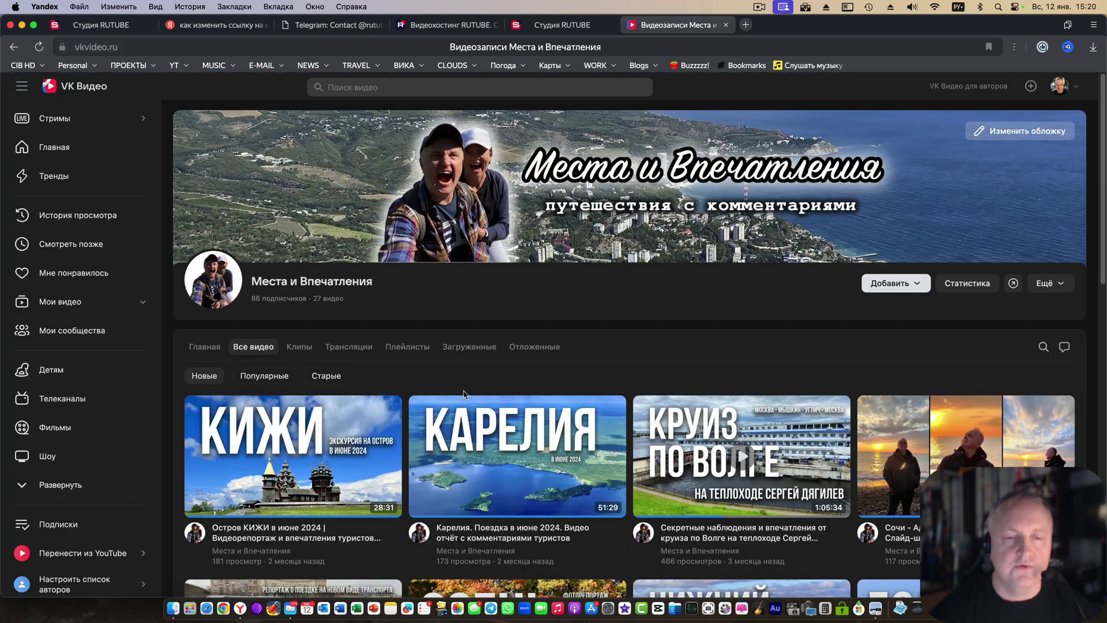
Find the video "Гурзуф. Обзорный фоторепортаж с комментариями" in the channel's video list and open it.
scroll(465, 396, "down", 1)
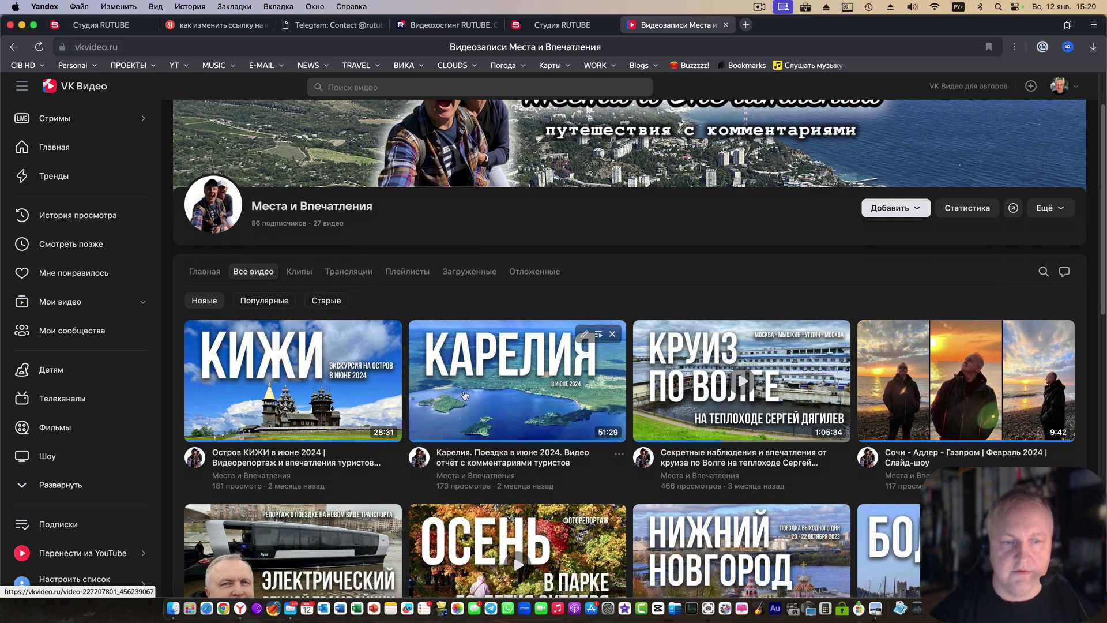
scroll(464, 396, "down", 1)
scroll(465, 395, "down", 10)
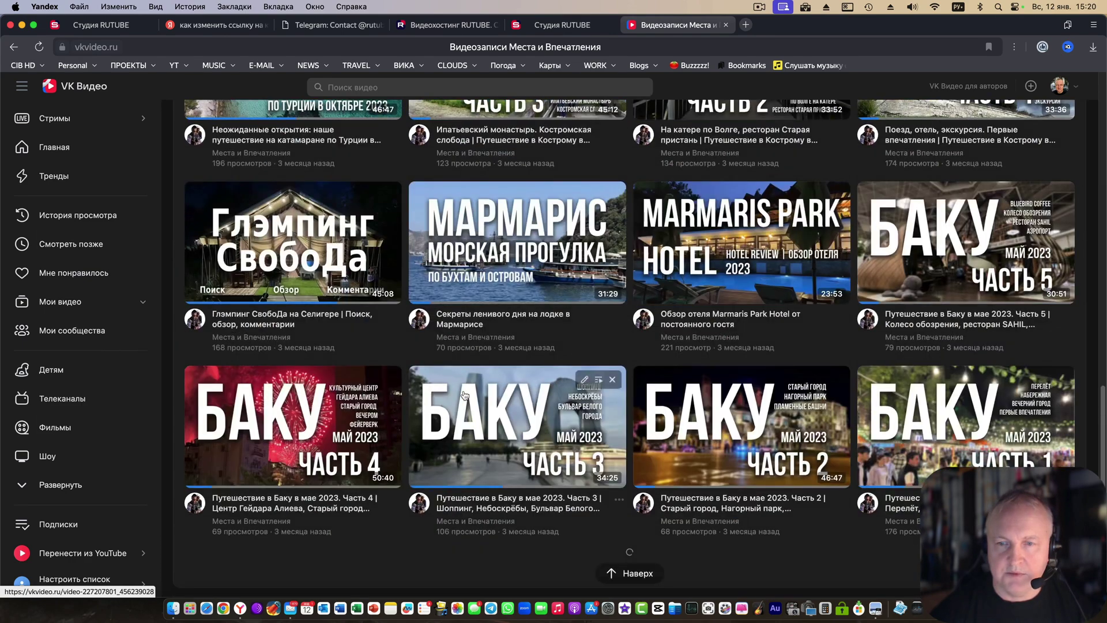
scroll(932, 463, "down", 2)
scroll(933, 463, "down", 5)
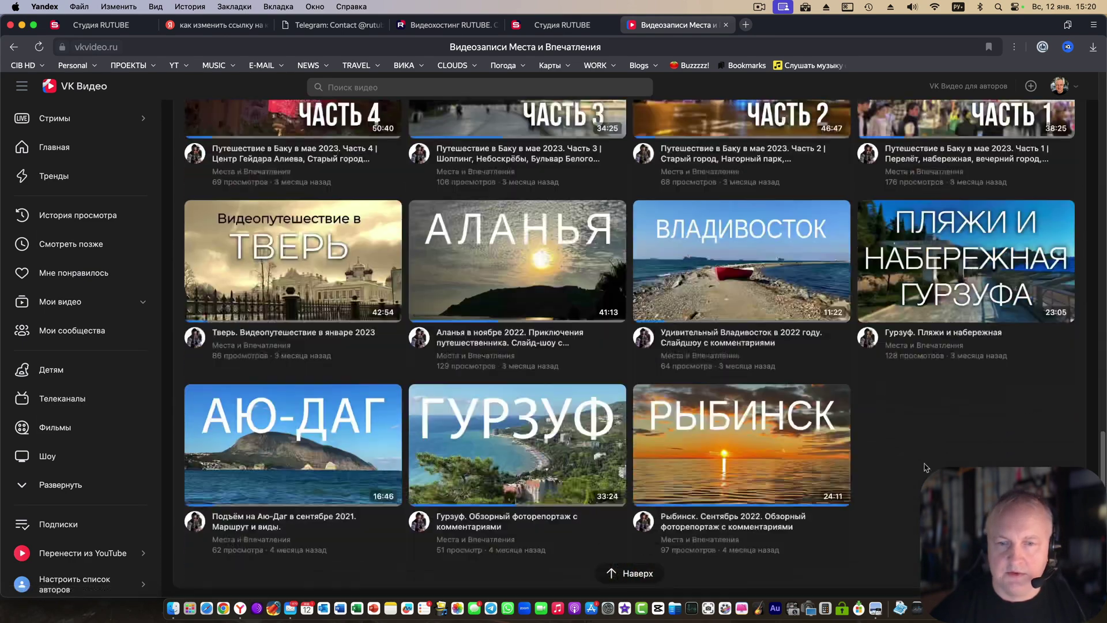
left_click(529, 523)
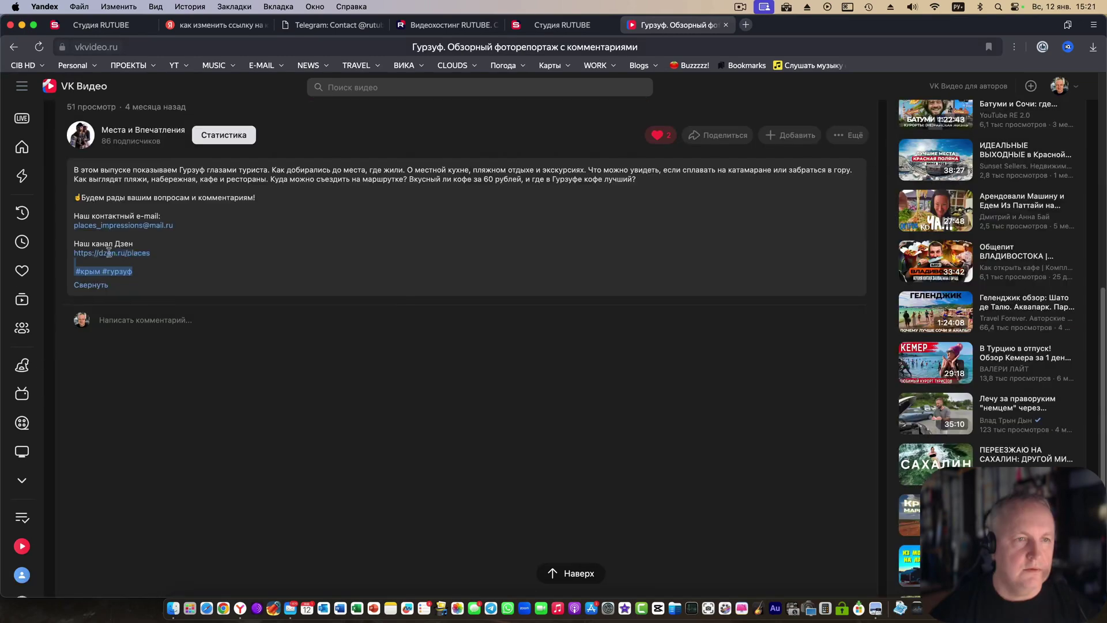
Copy the VK video's whole description, including its hashtags, into the description of the RUTUBE upload.
left_click_drag(144, 272, 68, 170)
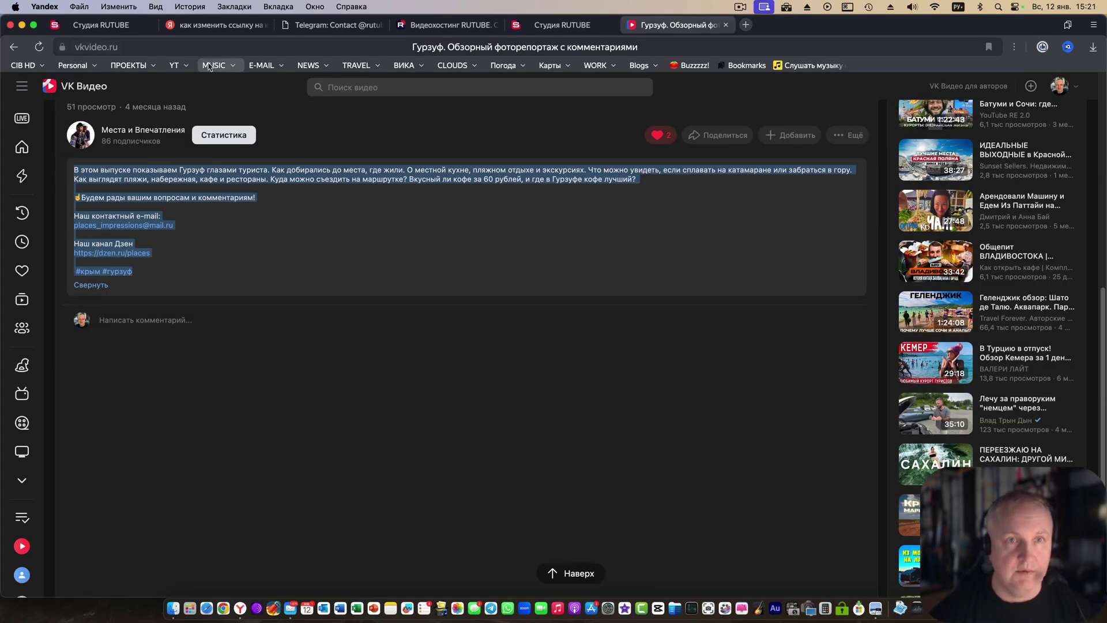
left_click(562, 25)
left_click(242, 367)
key("super+v")
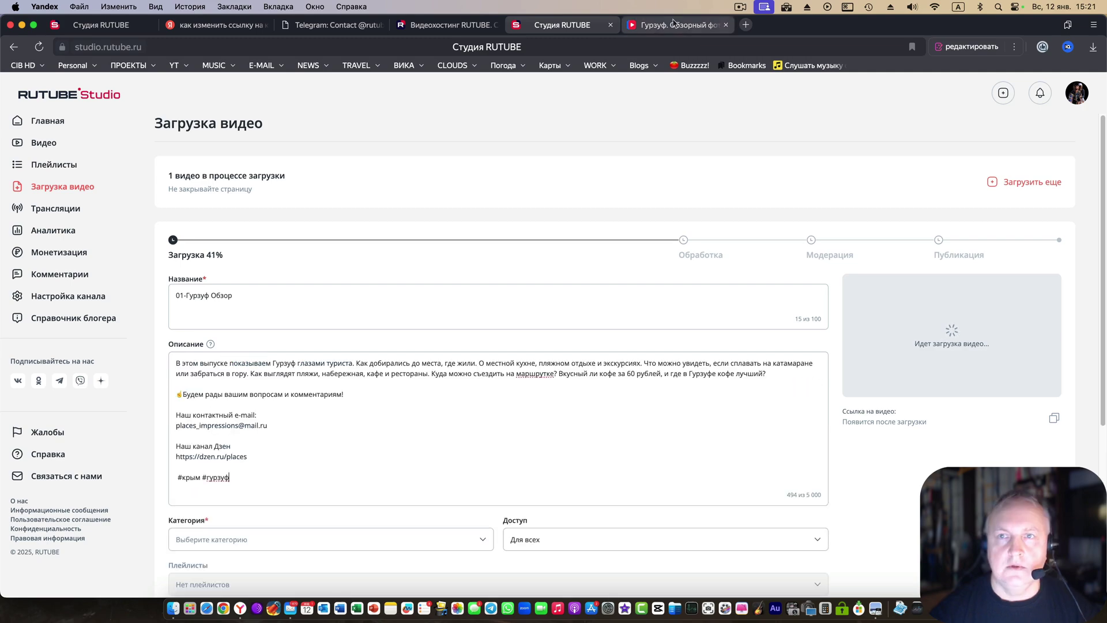
Open the Gurzuf video from the КРЫМ playlist on VK Video for editing and copy its title.
left_click(681, 25)
left_click(136, 118)
scroll(635, 482, "down", 5)
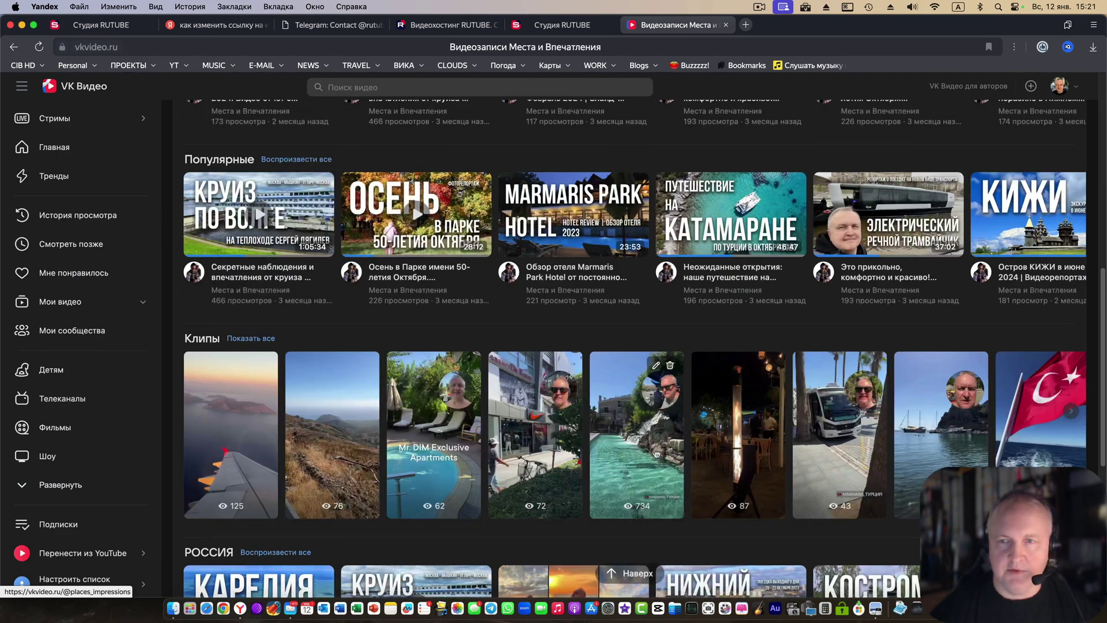
scroll(635, 483, "down", 5)
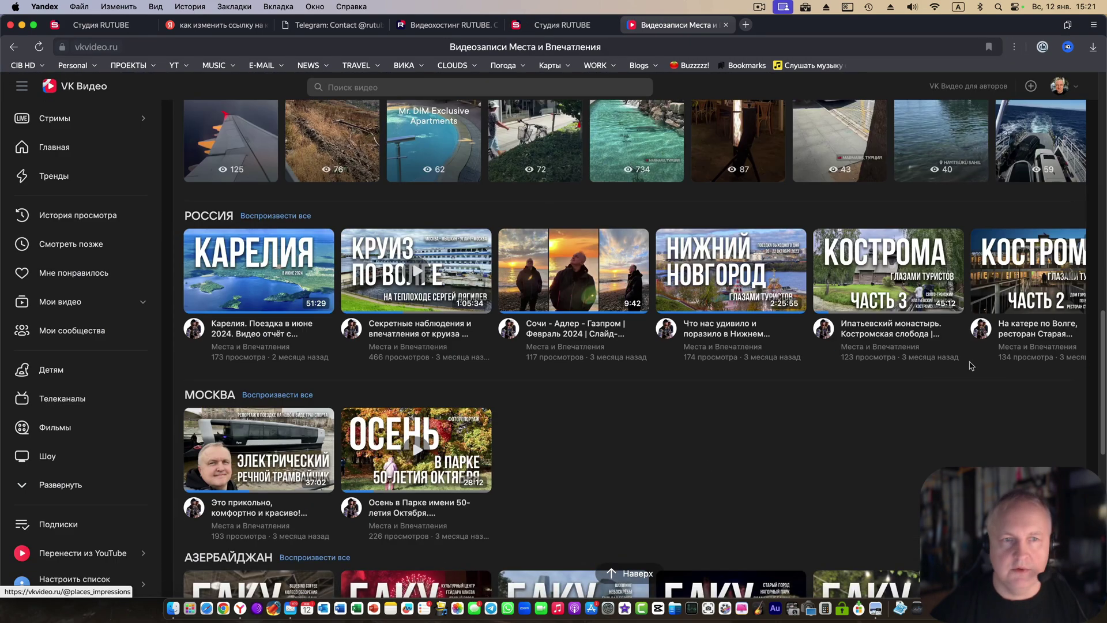
scroll(571, 415, "down", 8)
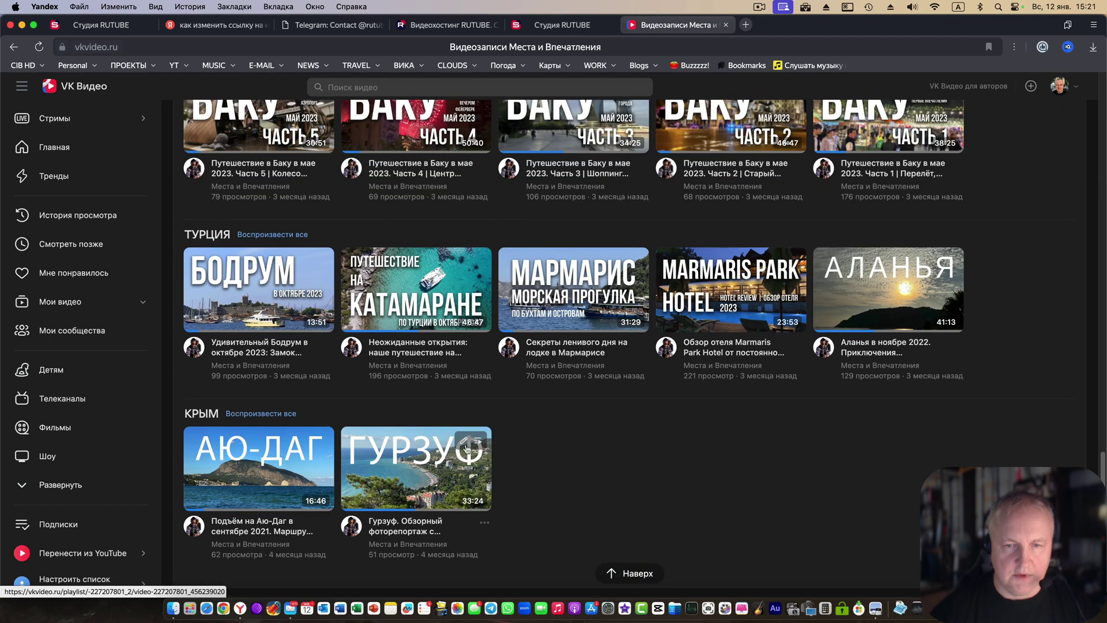
left_click(465, 445)
triple_click(482, 140)
key("super+c")
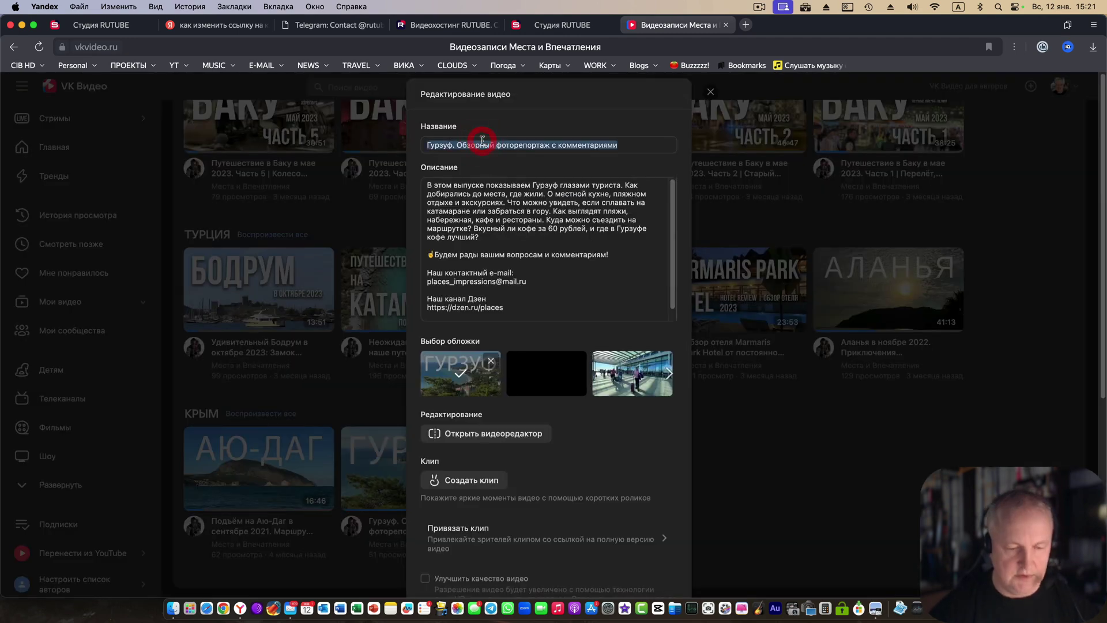
Replace the RUTUBE upload's title with the copied "Гурзуф. Обзорный фоторепортаж с комментариями".
left_click(541, 25)
triple_click(243, 294)
key("super+v")
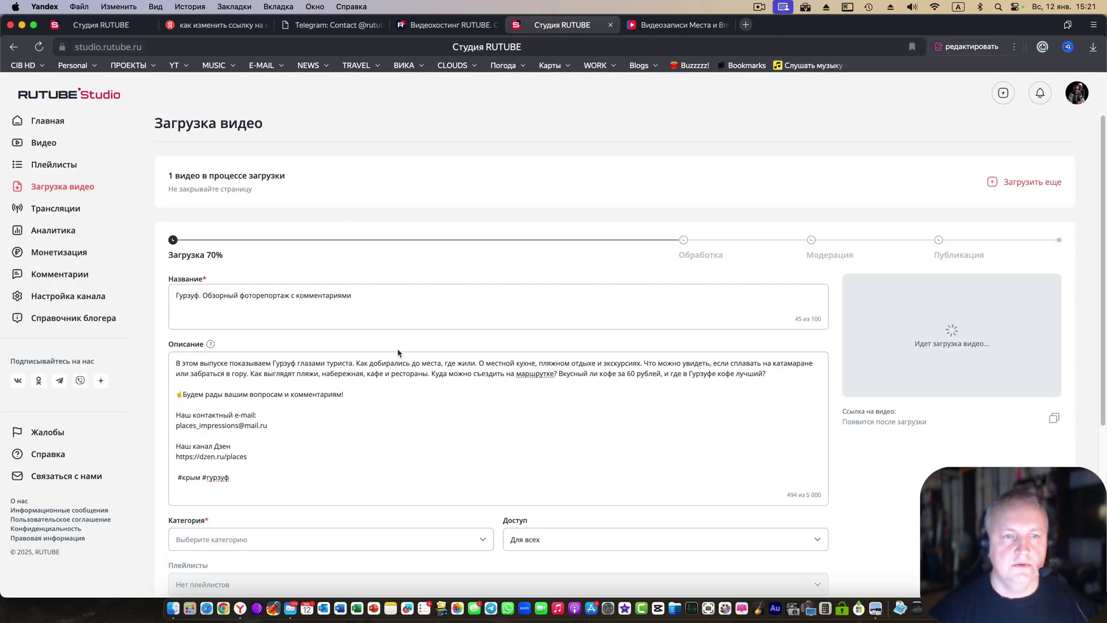
left_click(446, 419)
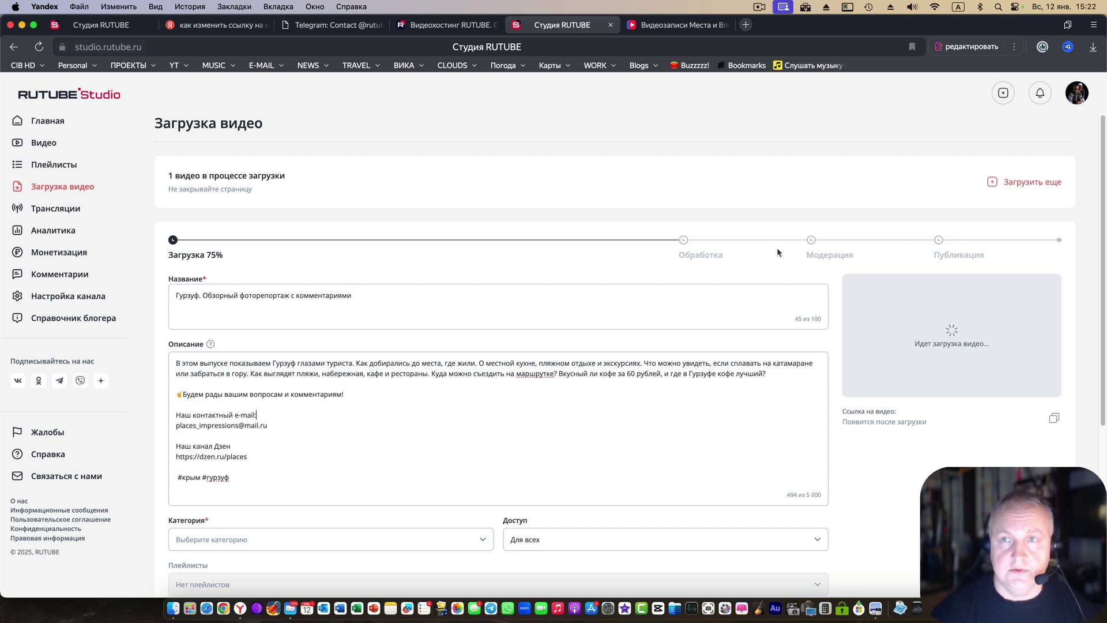
Set the uploading video's category to "Путешествия" and try to choose a playlist for it.
scroll(435, 438, "down", 3)
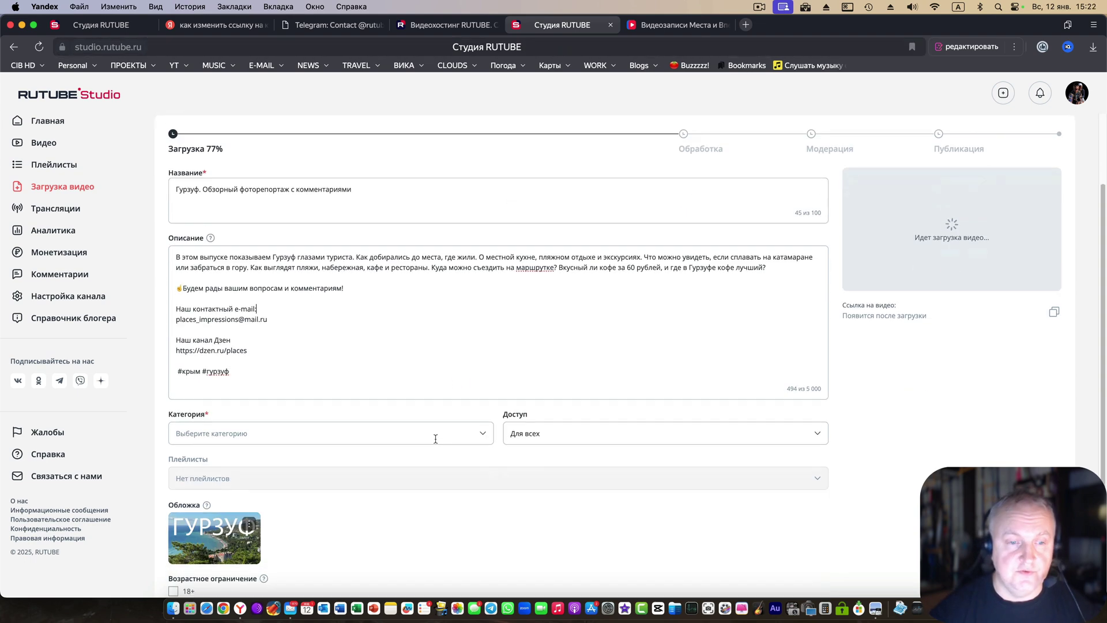
left_click(482, 442)
left_click(519, 301)
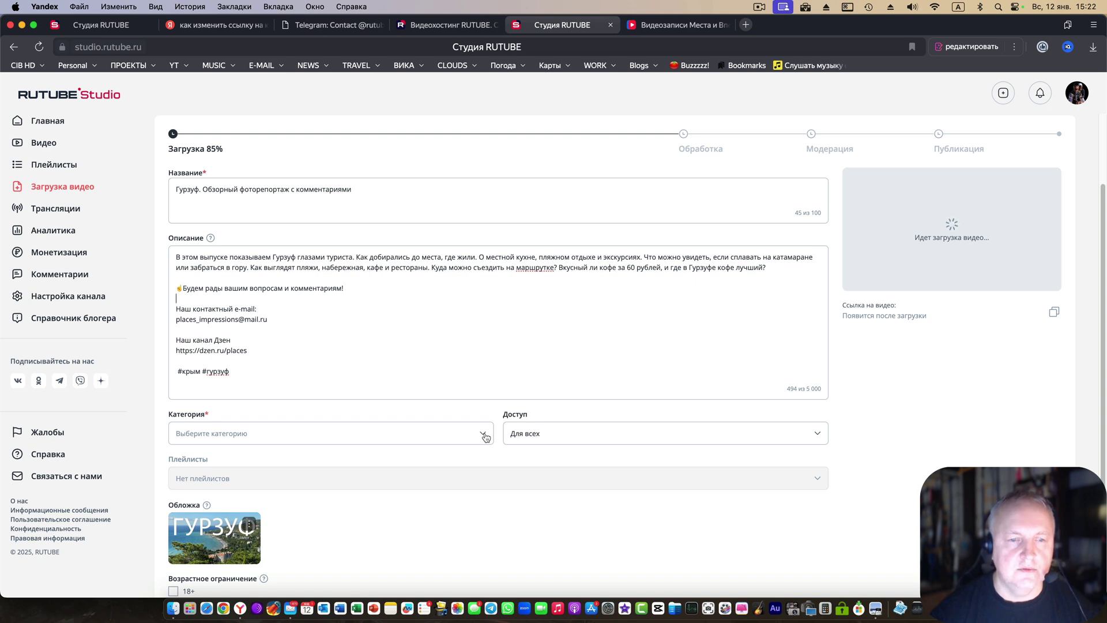
left_click(485, 437)
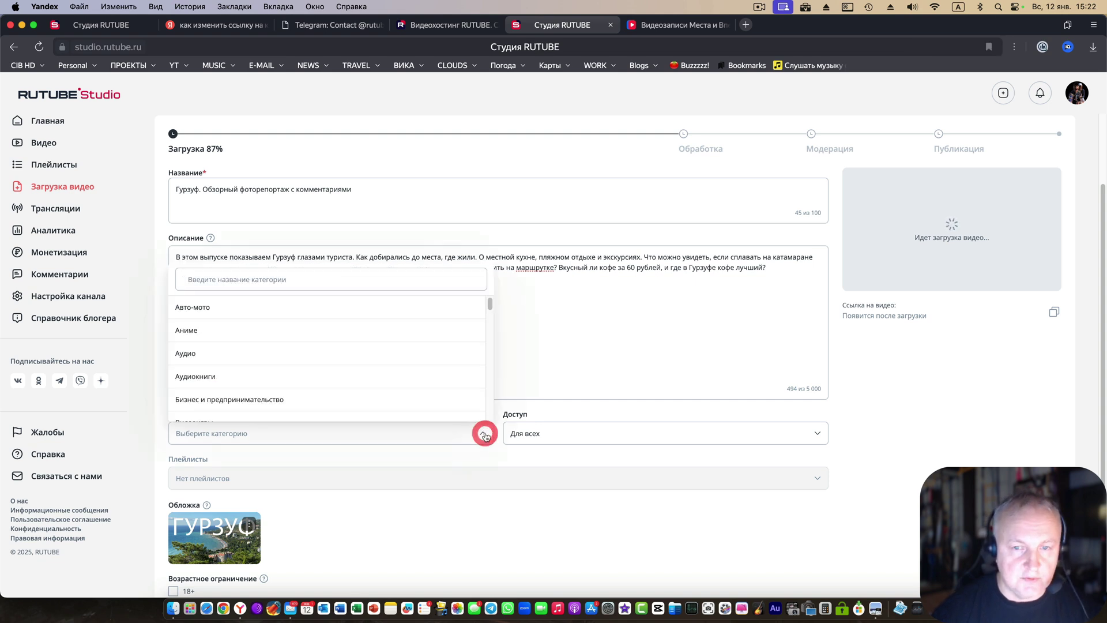
left_click_drag(487, 312, 469, 375)
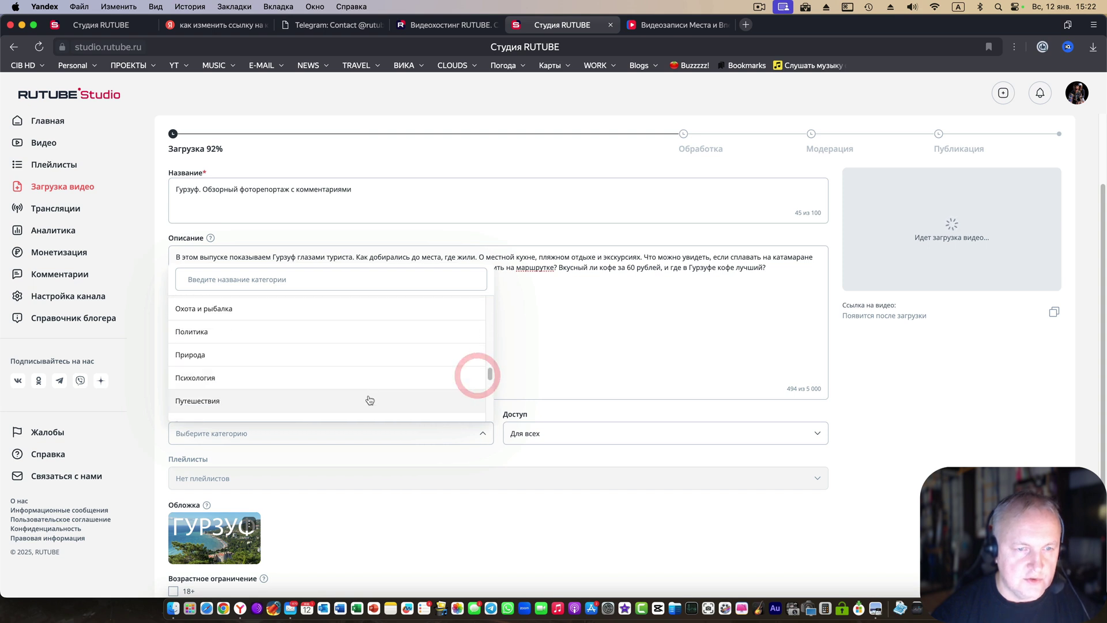
left_click(365, 396)
left_click(577, 510)
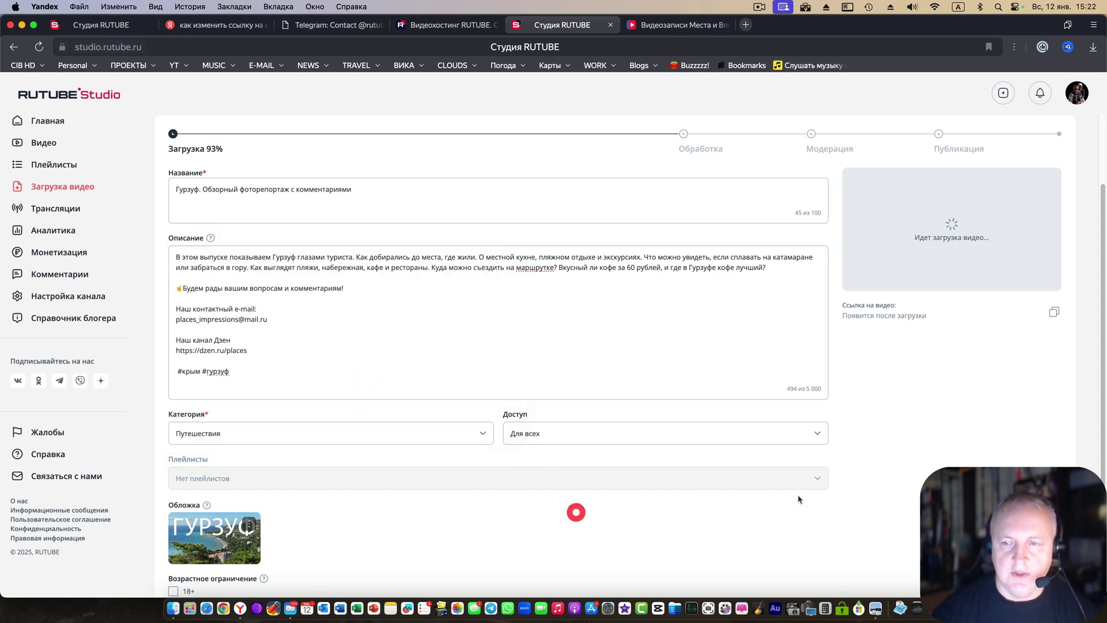
left_click(817, 480)
Review the upload form, wait for the file to finish uploading, and publish the video.
scroll(600, 499, "down", 3)
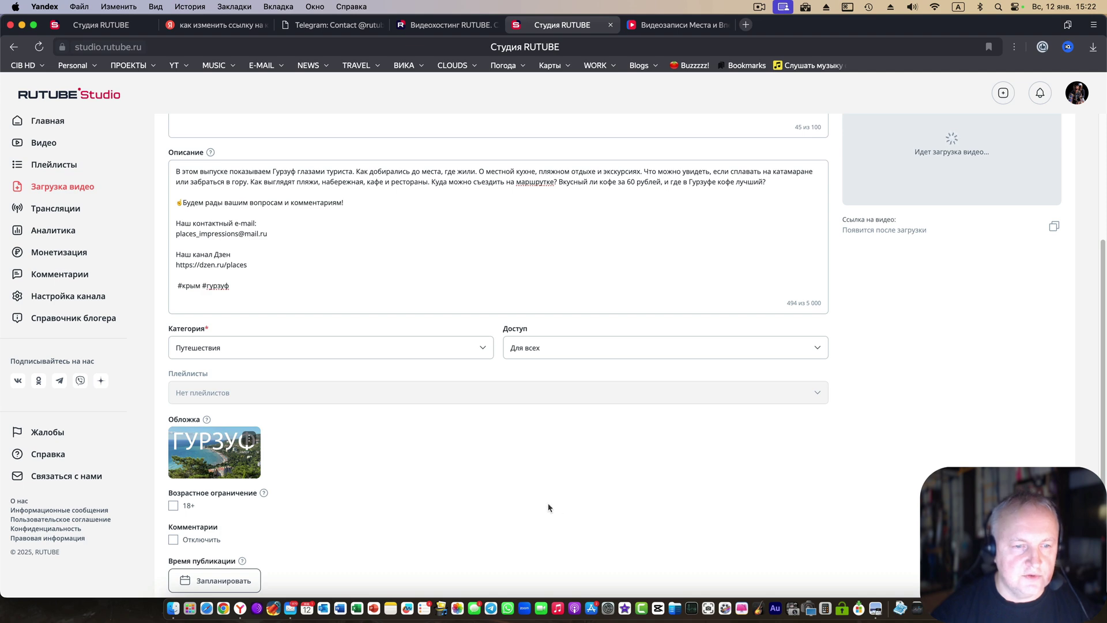
scroll(579, 436, "up", 5)
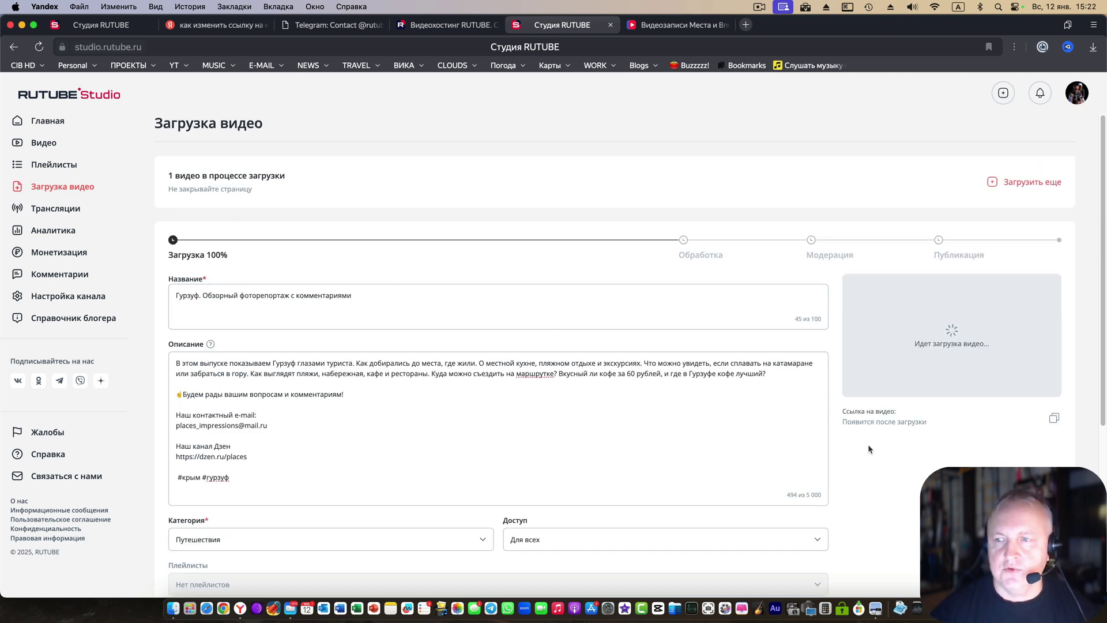
scroll(857, 444, "down", 5)
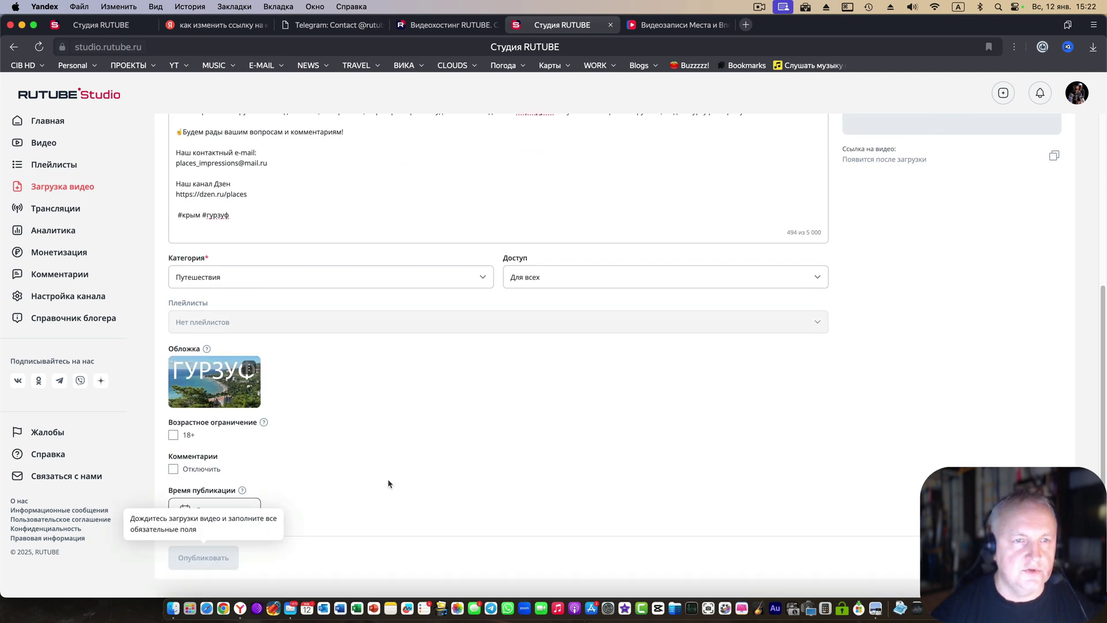
scroll(392, 461, "up", 3)
scroll(398, 438, "down", 2)
scroll(589, 415, "up", 4)
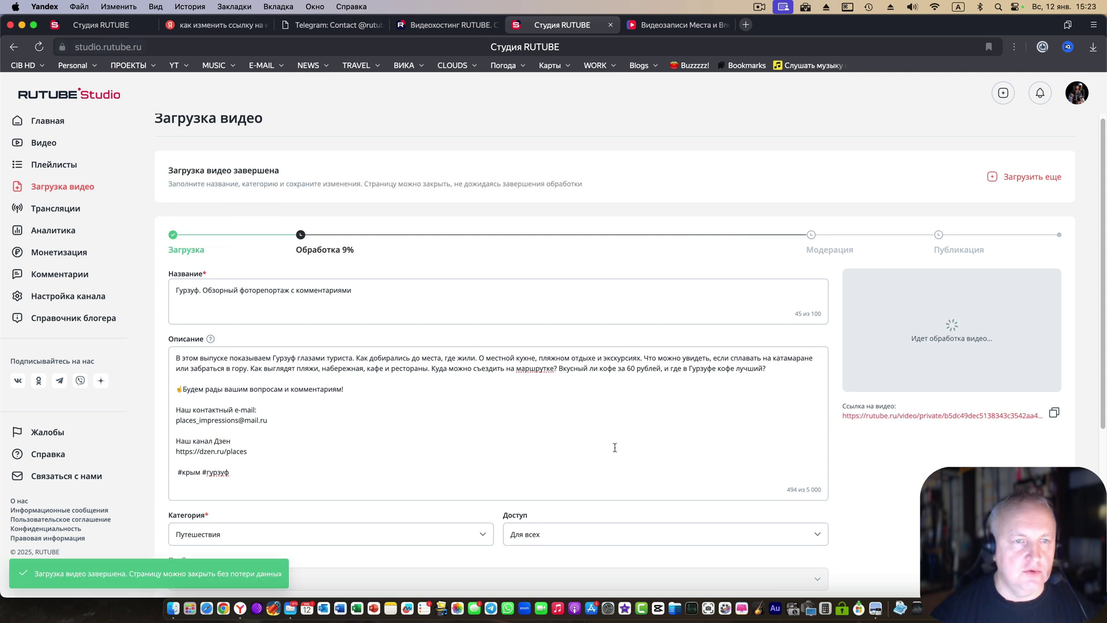
scroll(605, 449, "down", 5)
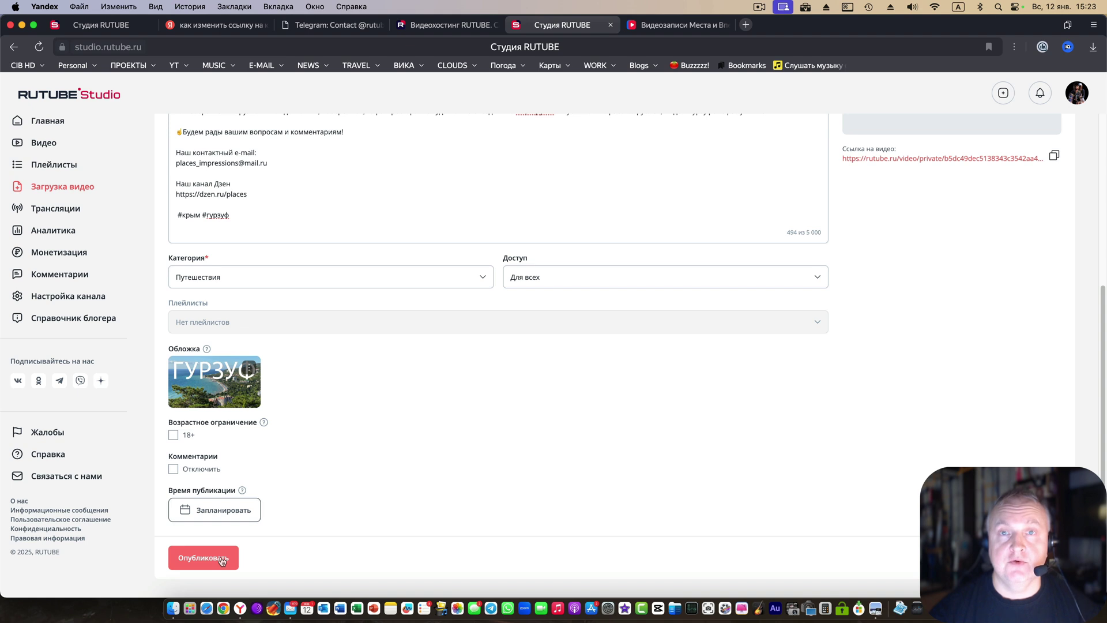
left_click(221, 559)
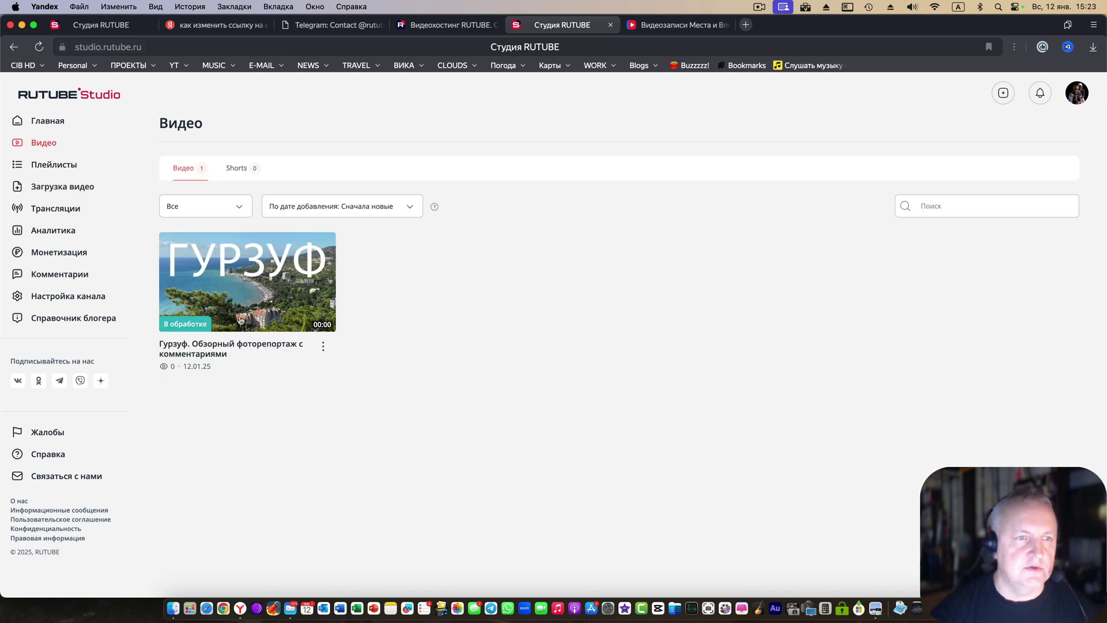
Create a new RUTUBE playlist named "КРЫМ" with the description "КРЫМ" and an automatic cover.
left_click(68, 165)
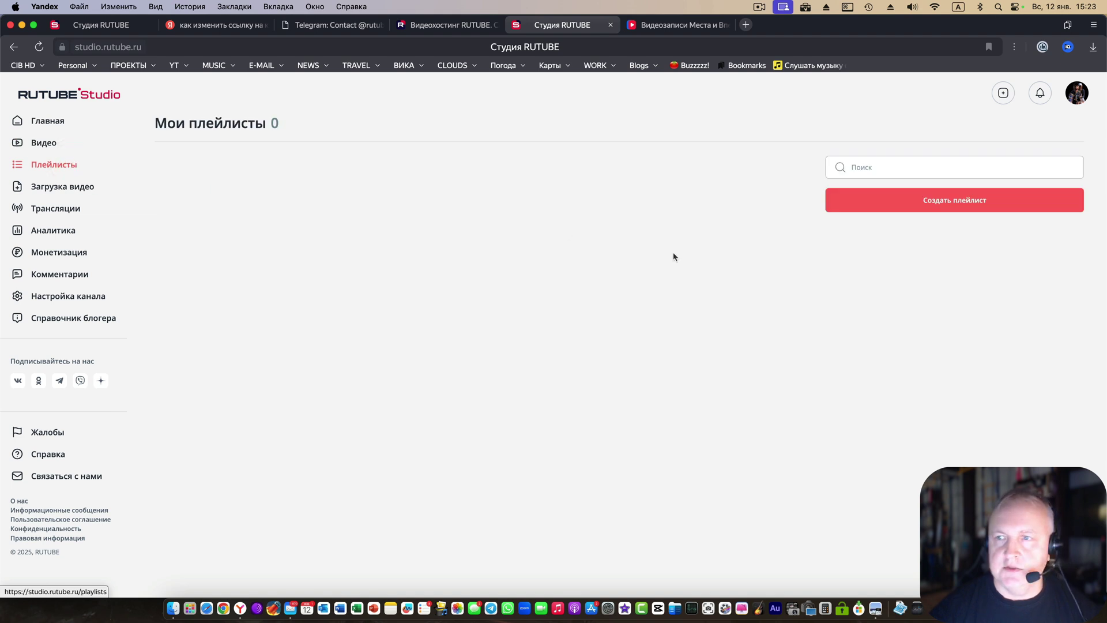
left_click(913, 203)
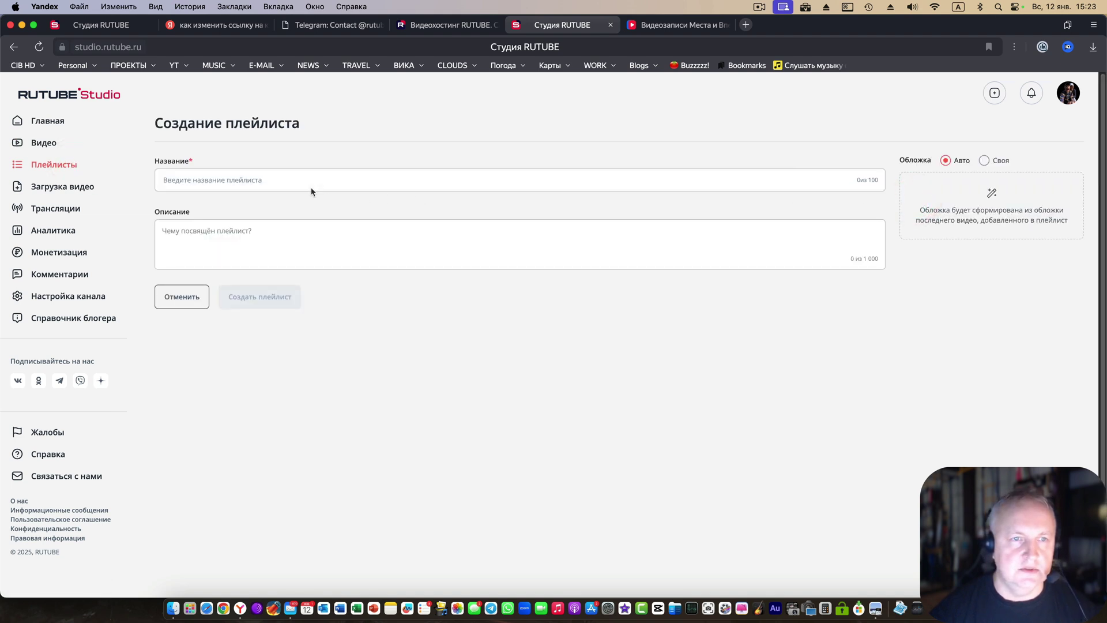
left_click(286, 177)
type("RH")
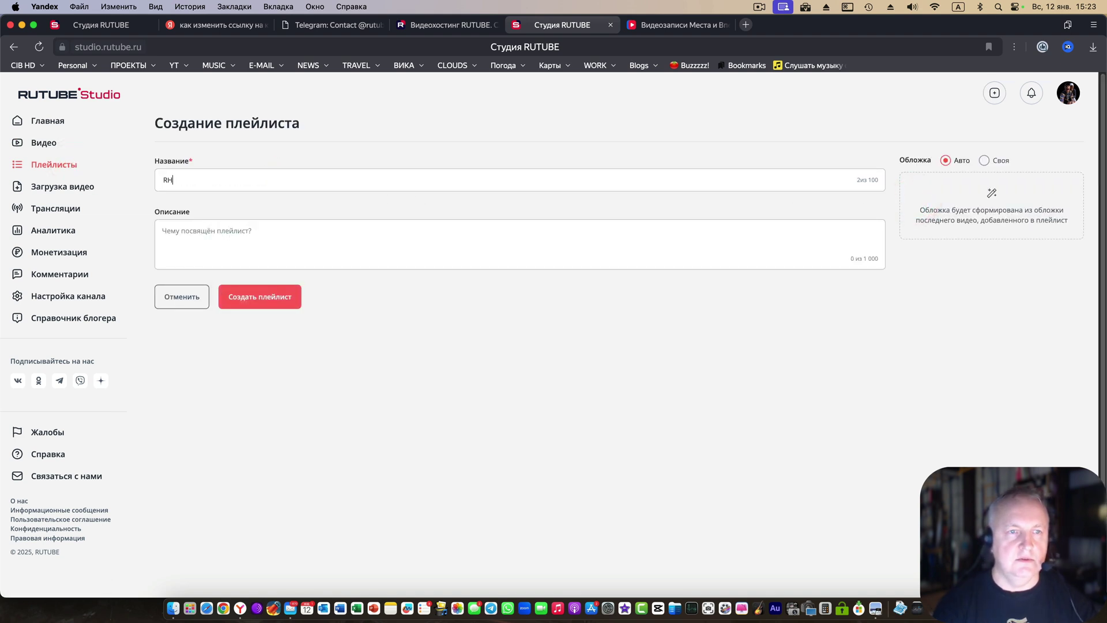
key("ctrl+space")
key("BackSpace")
key("BackSpace")
type("КРЫМ")
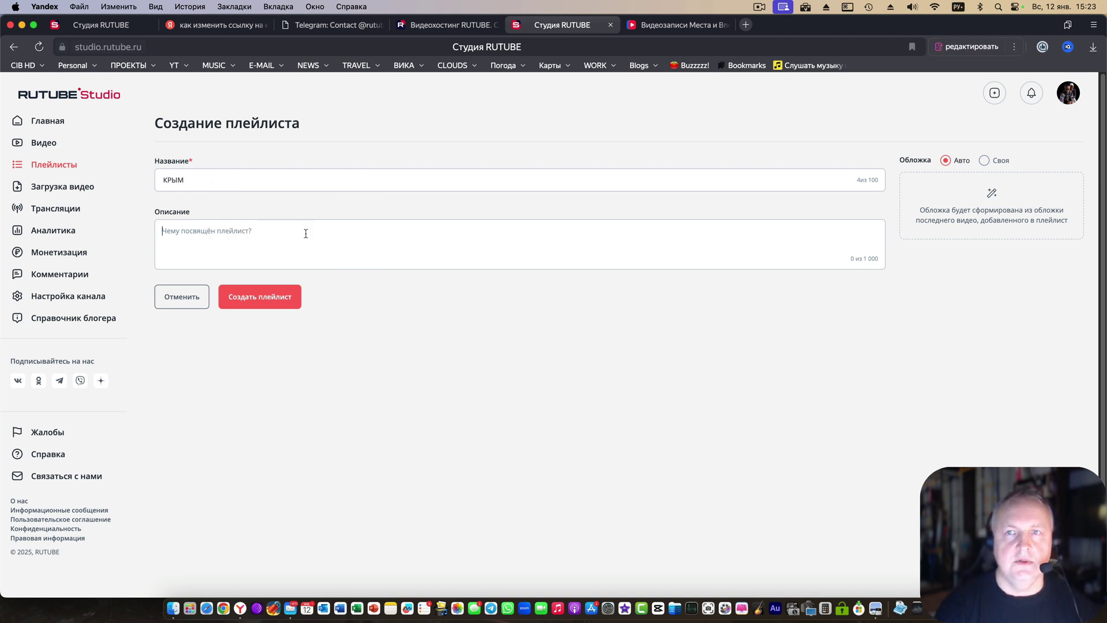
type("КРЫМ")
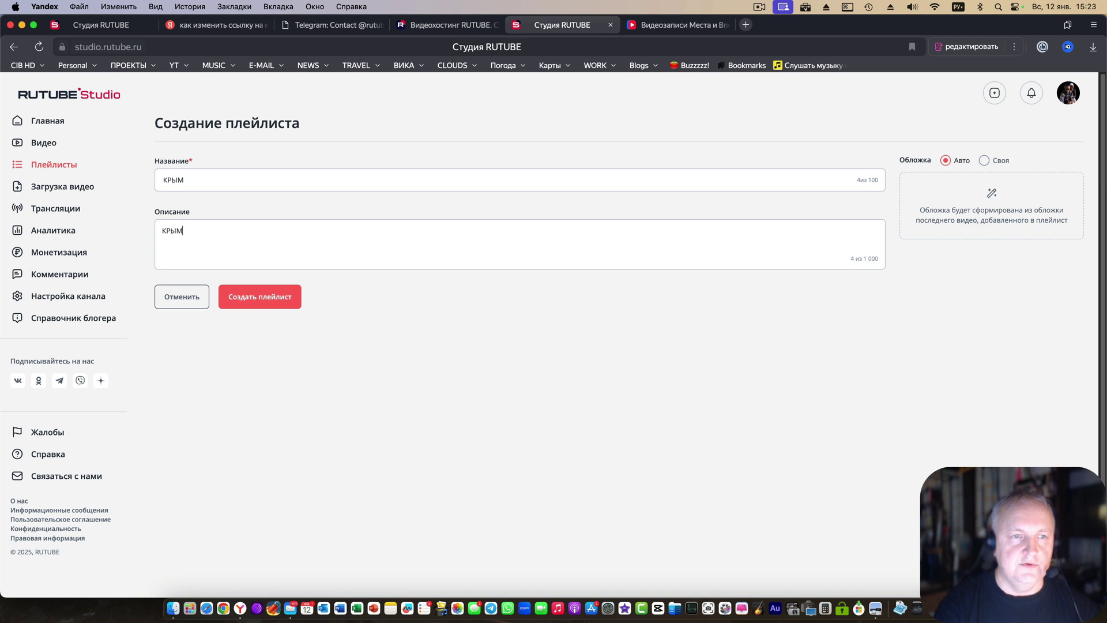
left_click(267, 302)
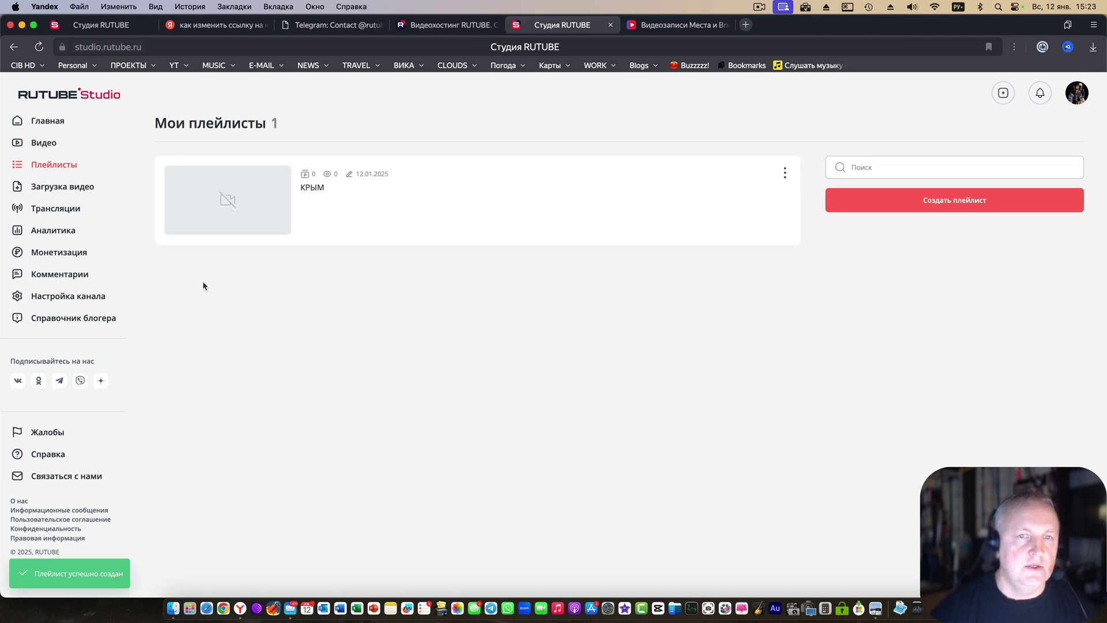
Add the Gurzuf video to the "КРЫМ" playlist and check the playlists and the studio's main page.
left_click(44, 146)
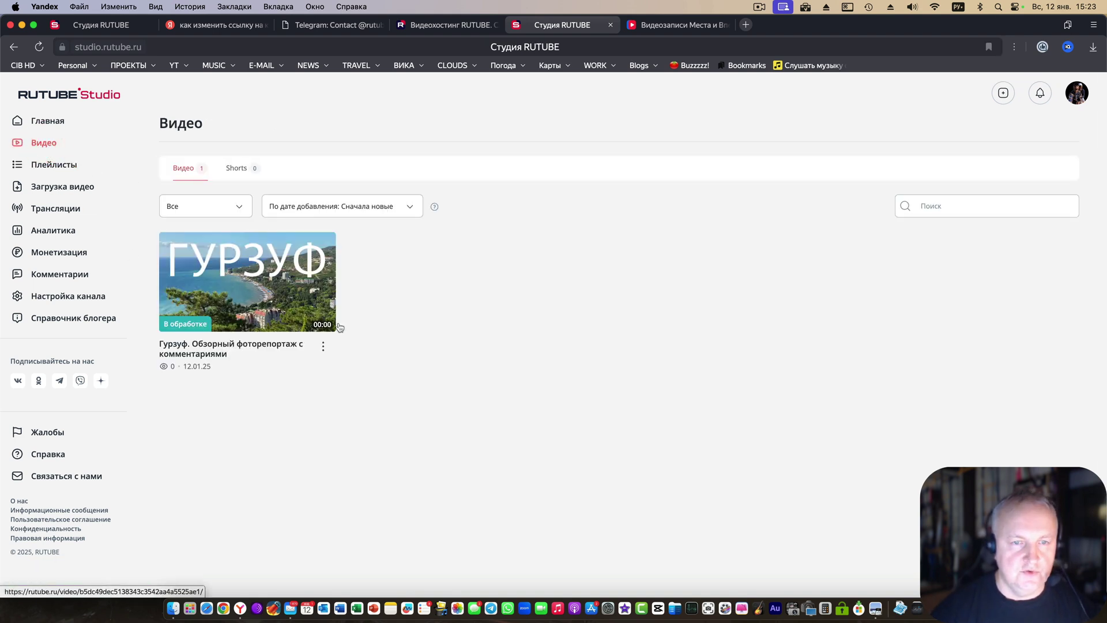
left_click(323, 346)
left_click(489, 290)
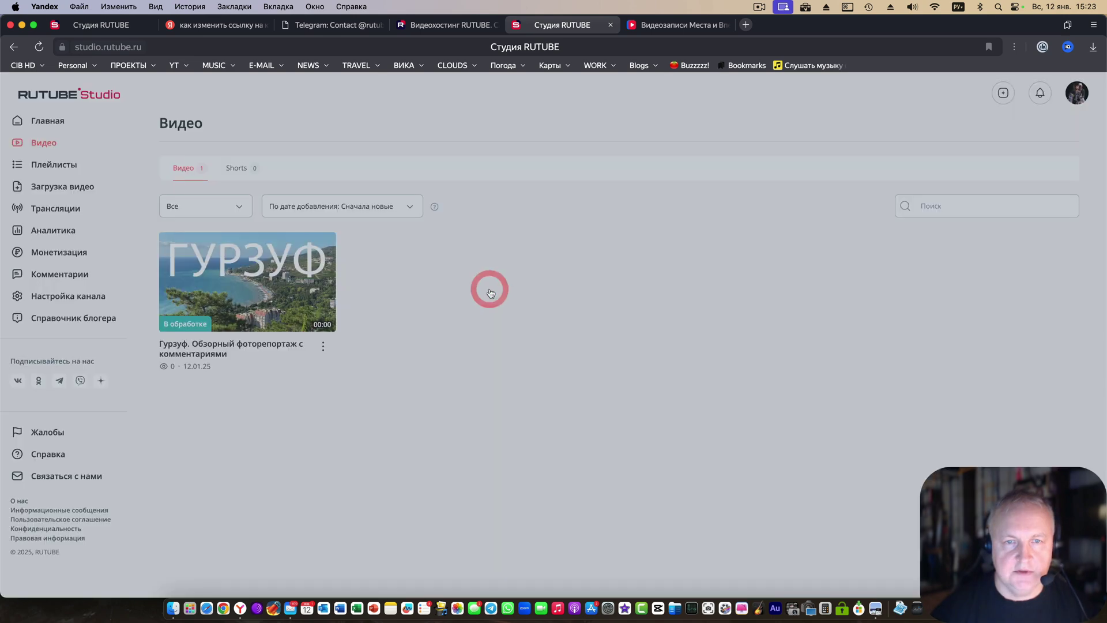
left_click(387, 279)
left_click(657, 422)
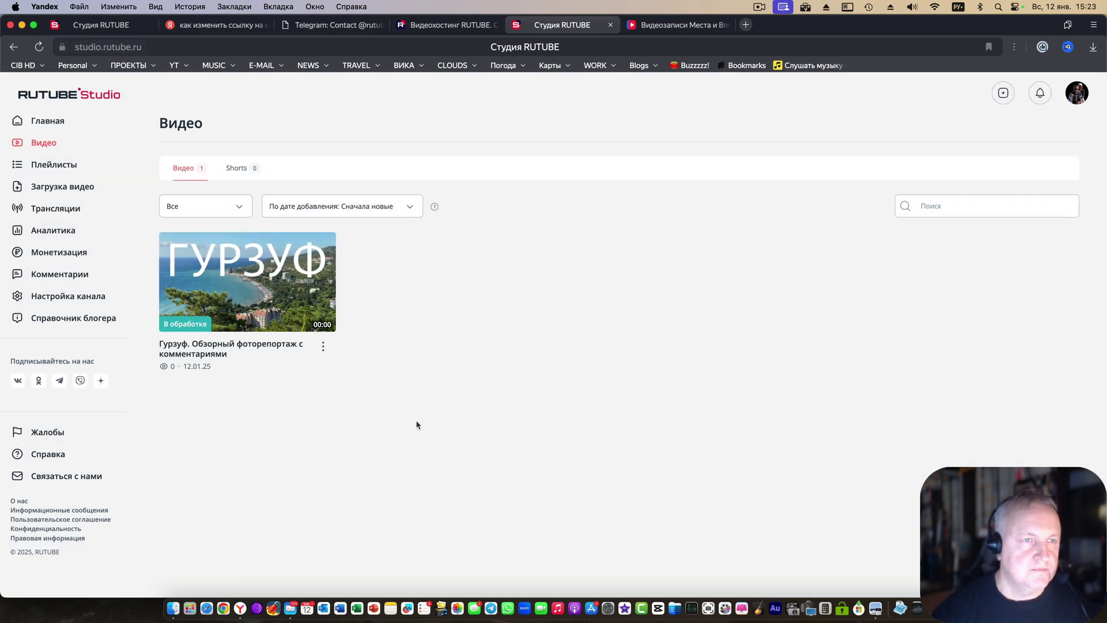
left_click(57, 163)
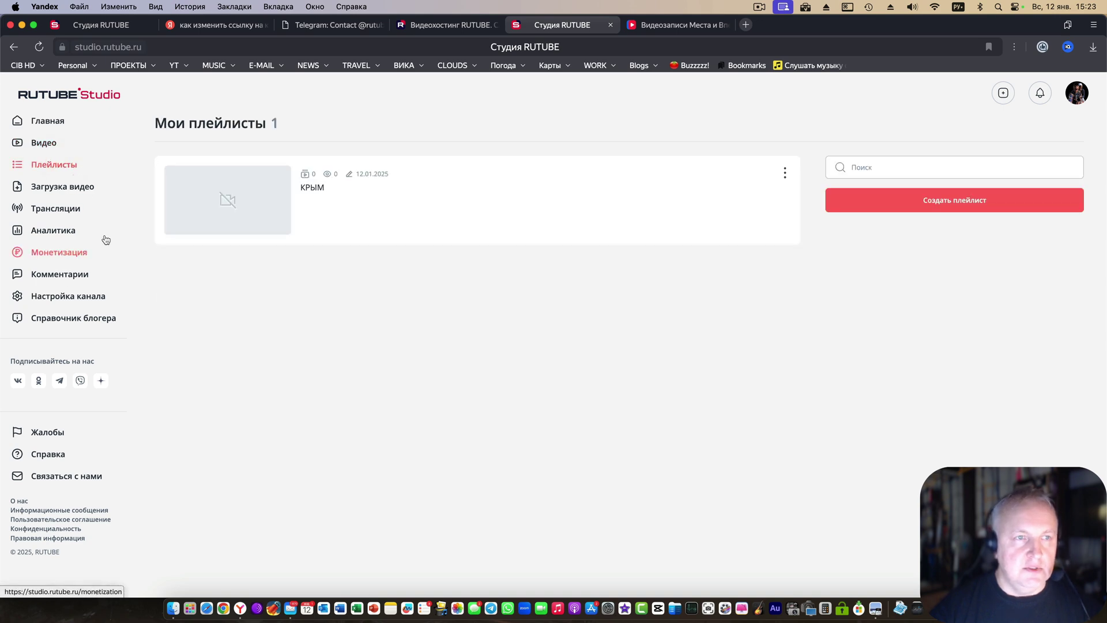
left_click(48, 121)
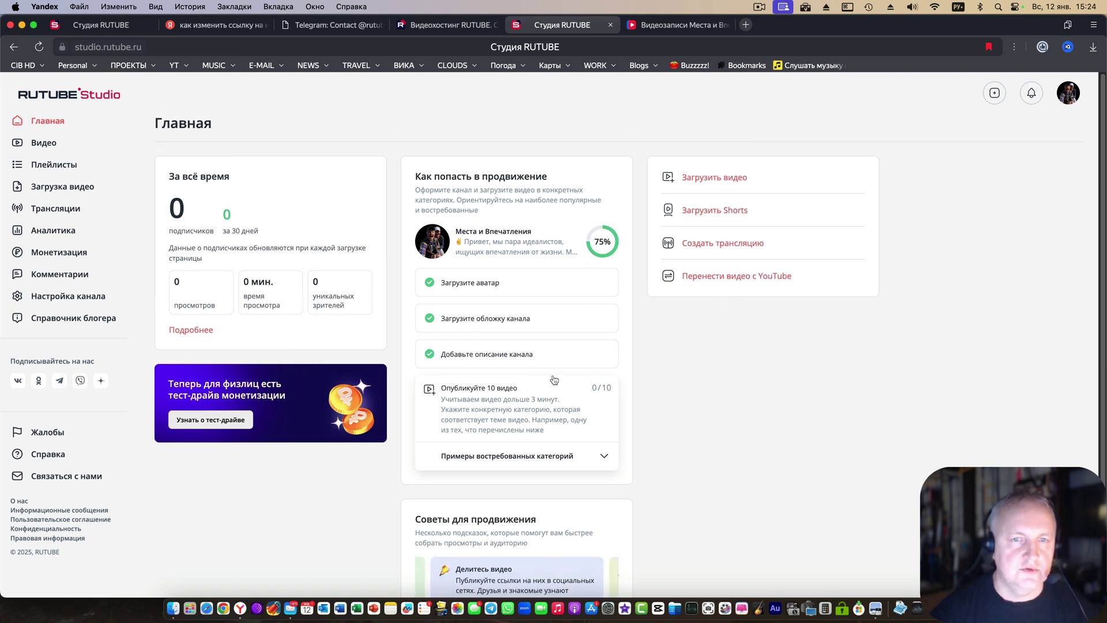
Open the Gurzuf video for editing and add the line "Наш канал в Рутубе" below the Dzen link in its description.
left_click(41, 145)
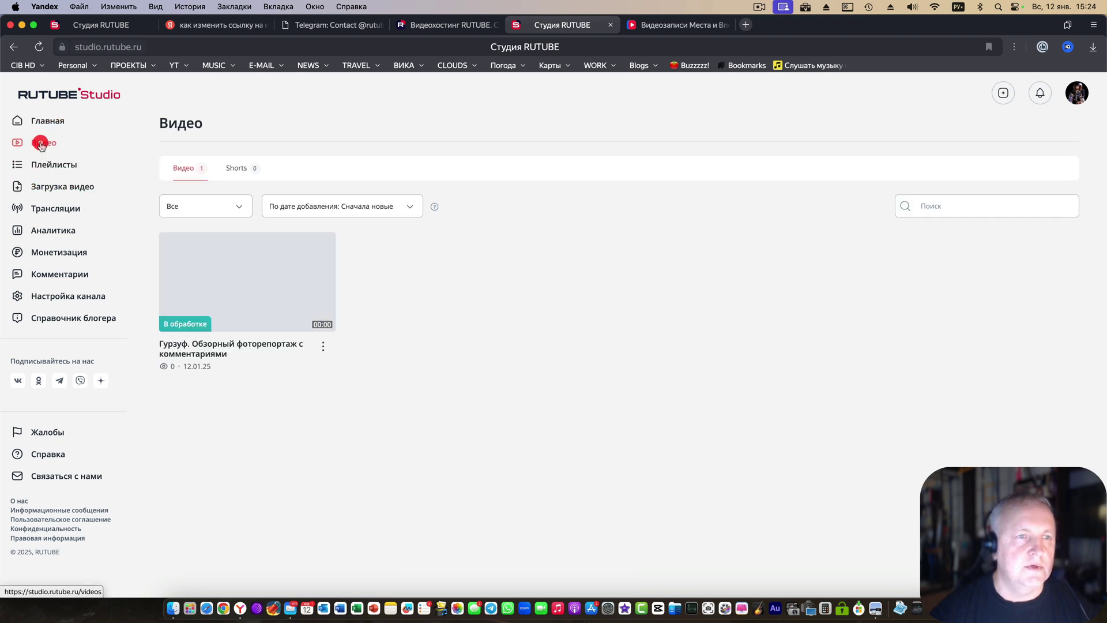
left_click(324, 346)
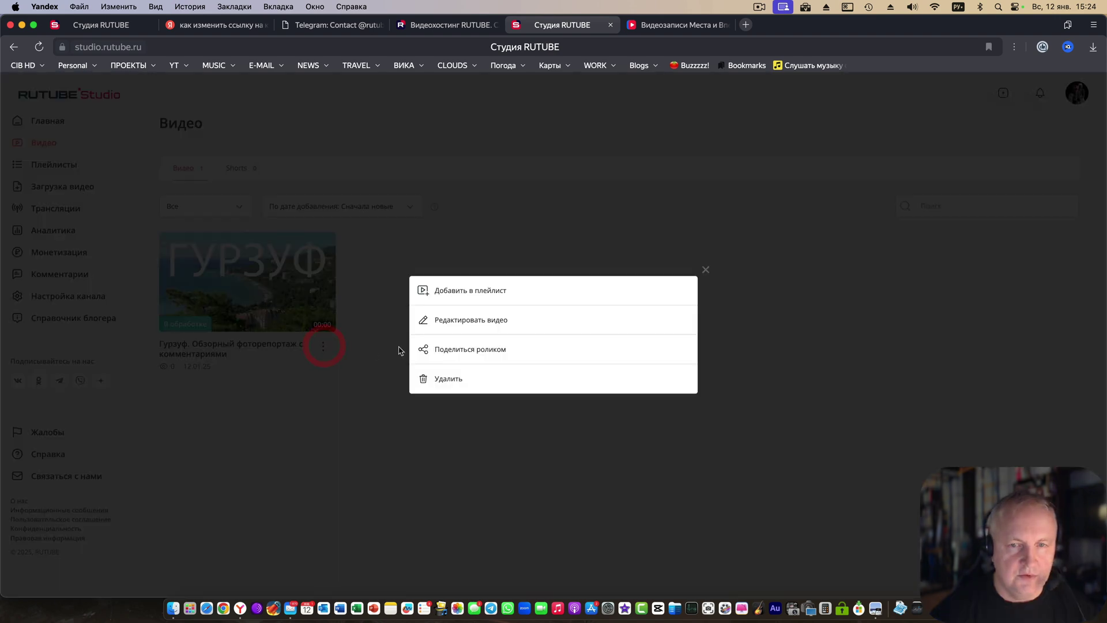
left_click(452, 321)
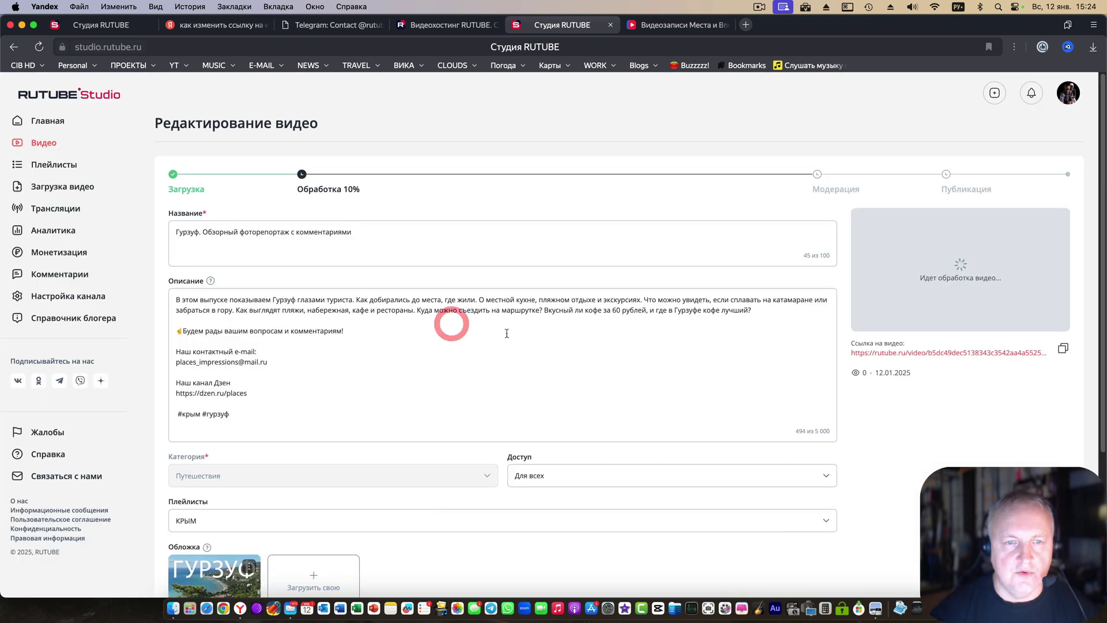
left_click(255, 388)
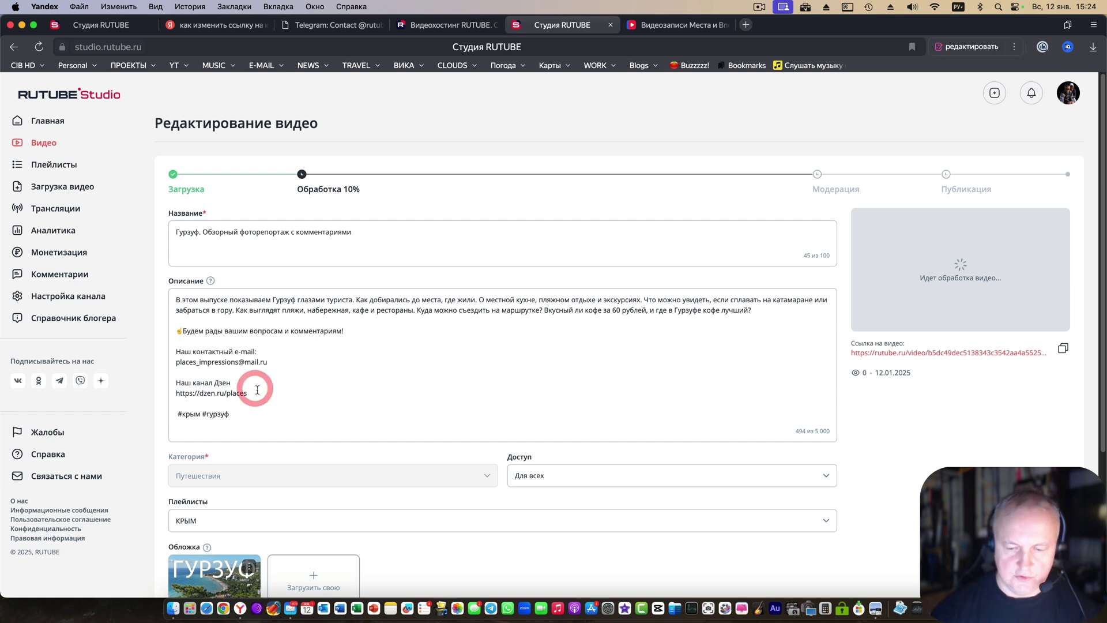
key("Return")
key("Return")
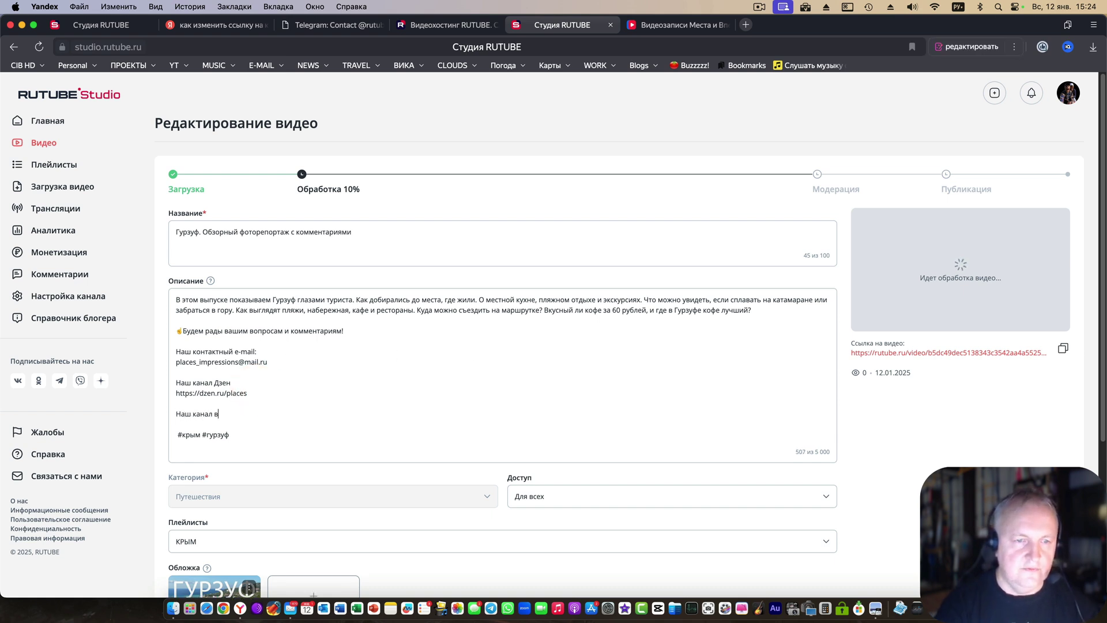
key("Return")
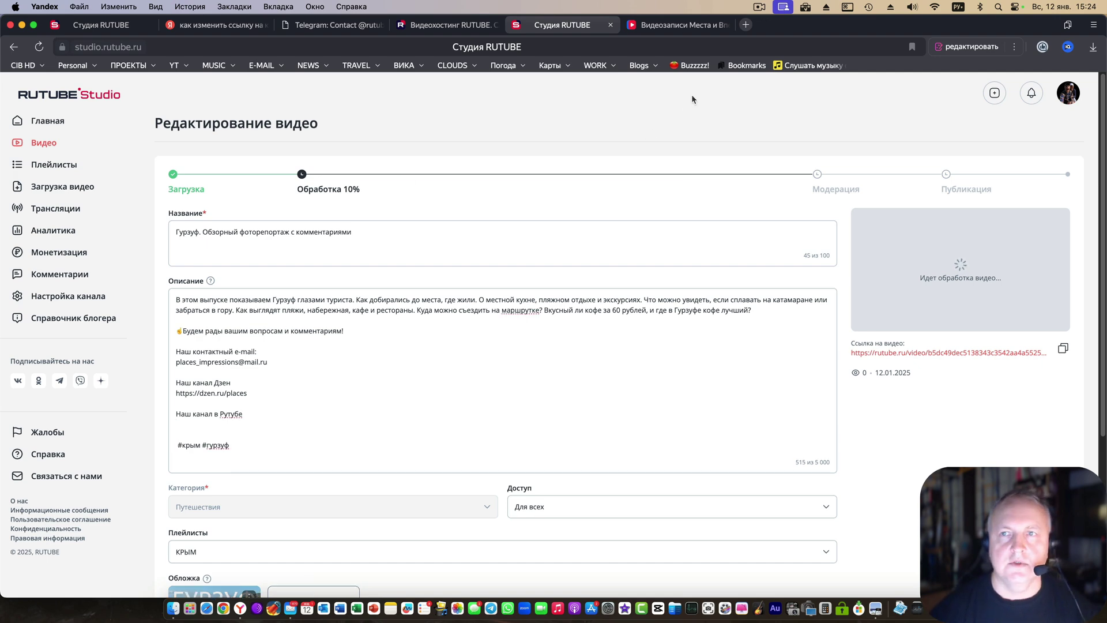
Copy the address of the bookmarked "МиВ - Рутуб" channel page into the description under "Наш канал в Рутубе" and save the video.
left_click(745, 24)
left_click(174, 65)
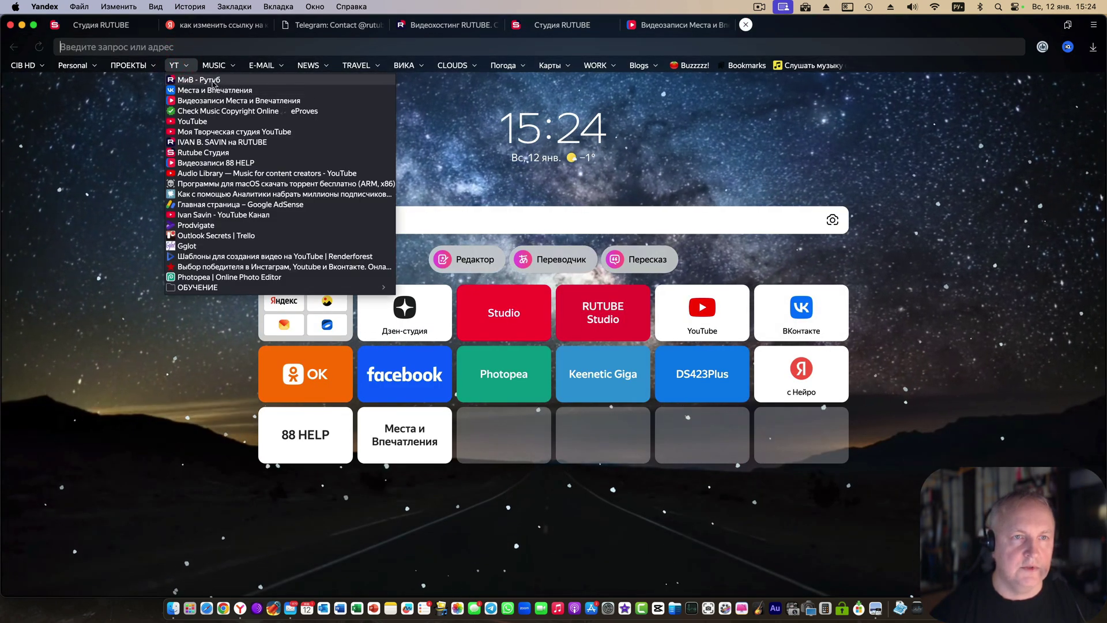
left_click(214, 80)
left_click(200, 51)
key("super+c")
key("super+5")
key("super+v")
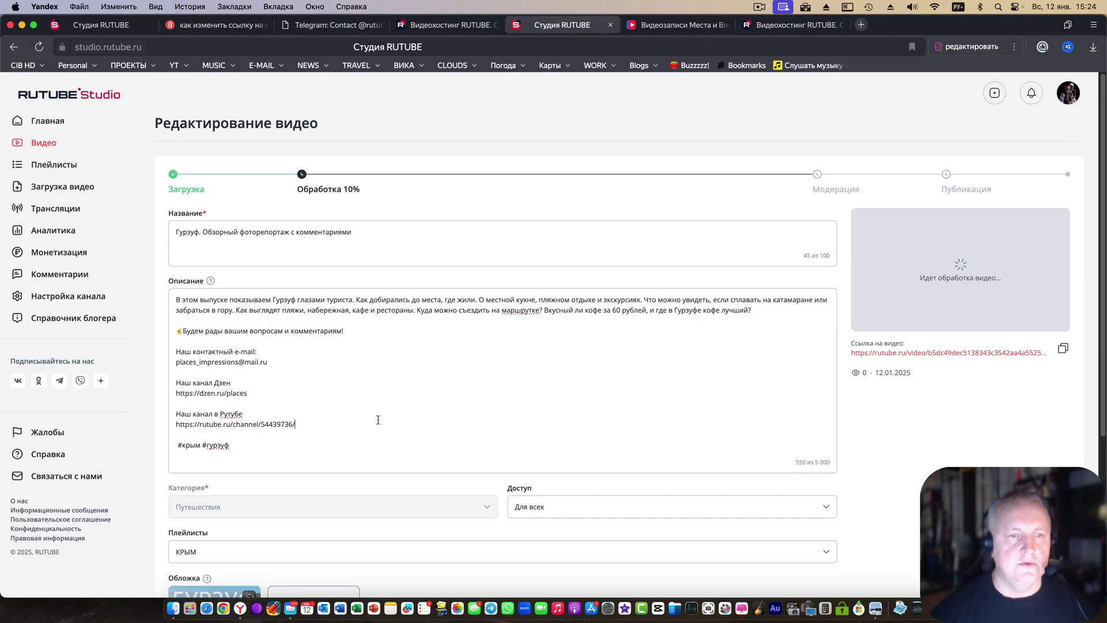
scroll(375, 420, "down", 5)
left_click(190, 553)
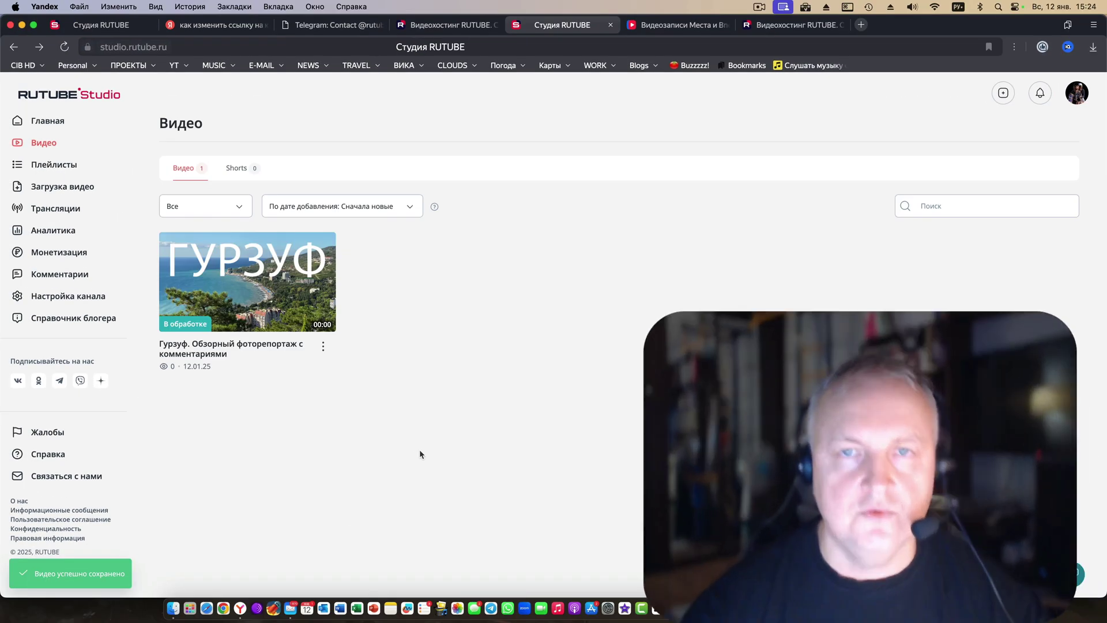